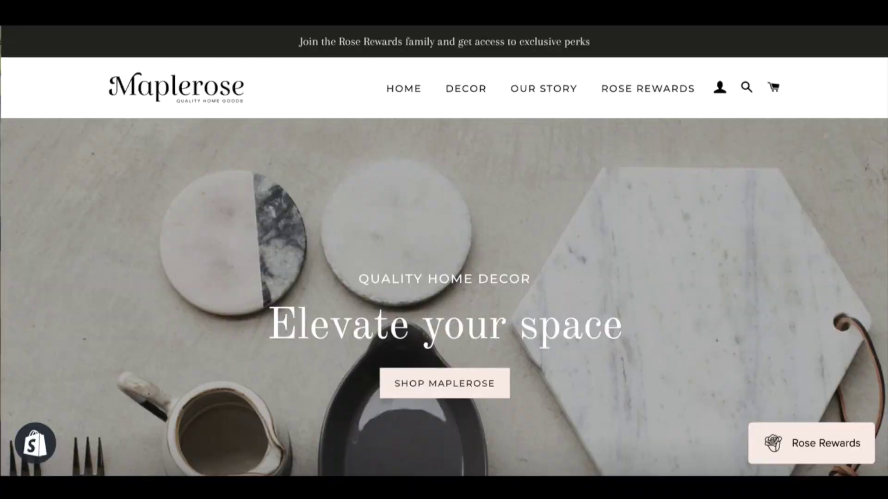
pyautogui.scroll(-5, 444, 250)
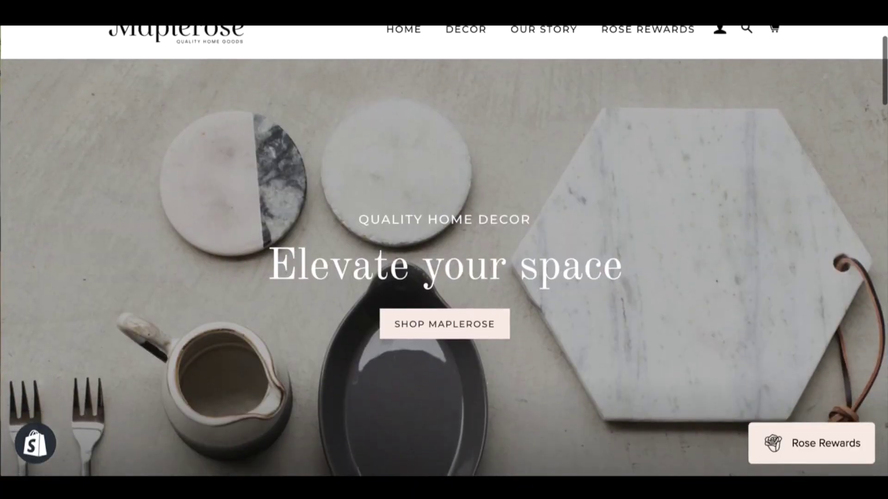
pyautogui.scroll(-3, 444, 249)
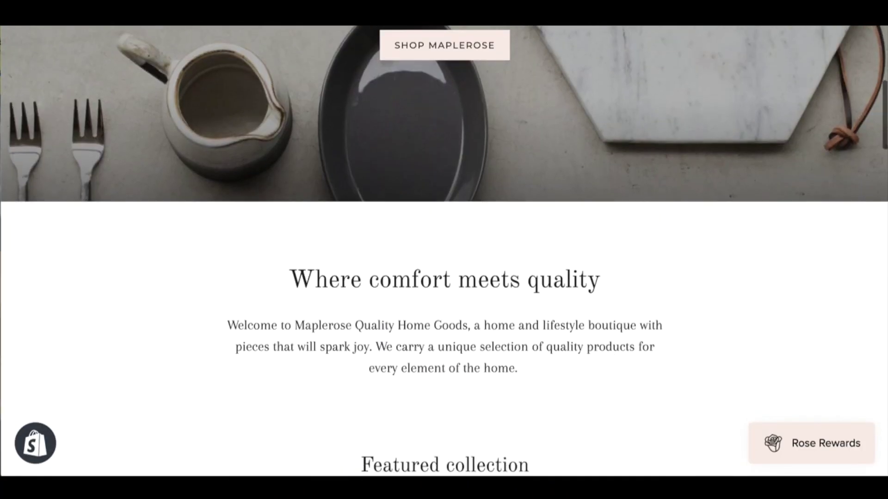
pyautogui.scroll(-2, 444, 250)
pyautogui.scroll(-1, 443, 250)
pyautogui.scroll(-2, 444, 249)
pyautogui.scroll(-3, 444, 250)
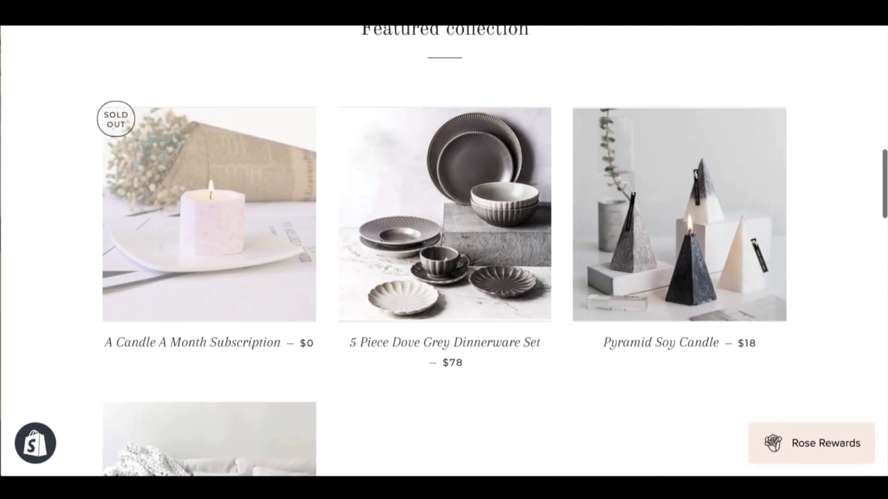
pyautogui.scroll(-1, 444, 250)
pyautogui.scroll(-3, 444, 250)
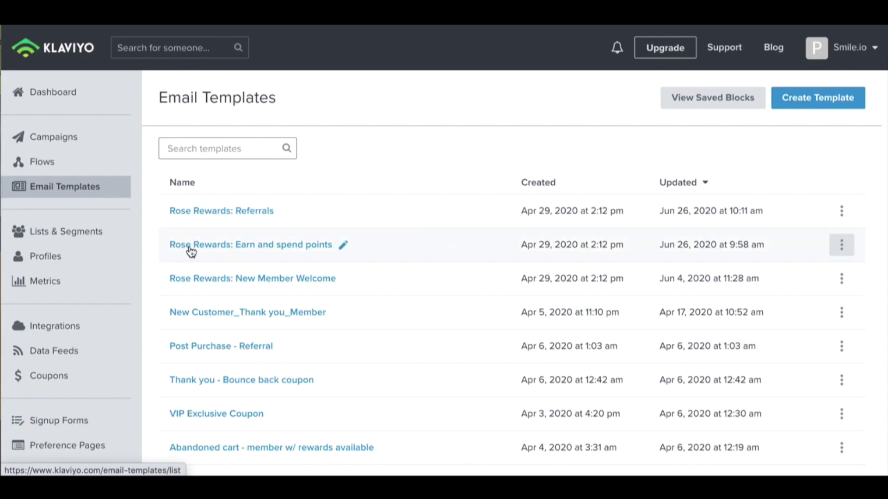
# Step: Open the New Member Welcome template, then the Rose Rewards: Earn and spend points template for editing
pyautogui.click(209, 278)
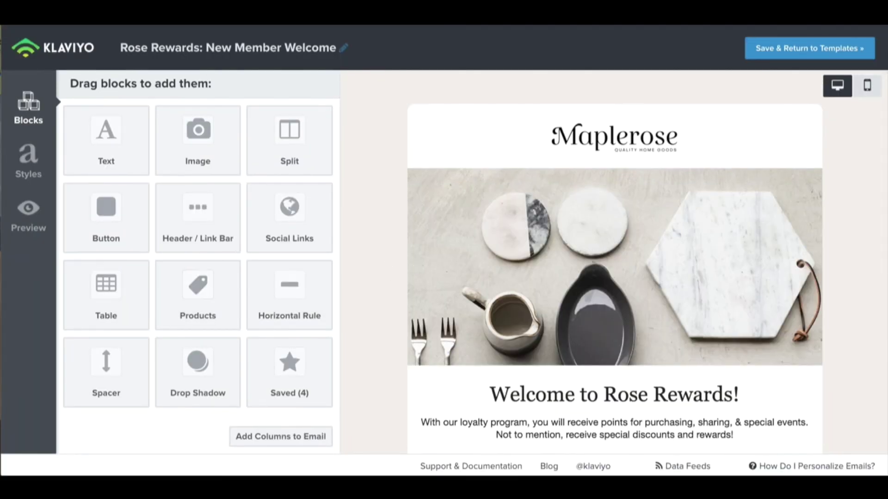
pyautogui.scroll(-1, 615, 262)
pyautogui.scroll(-1, 615, 262)
pyautogui.scroll(-1, 614, 262)
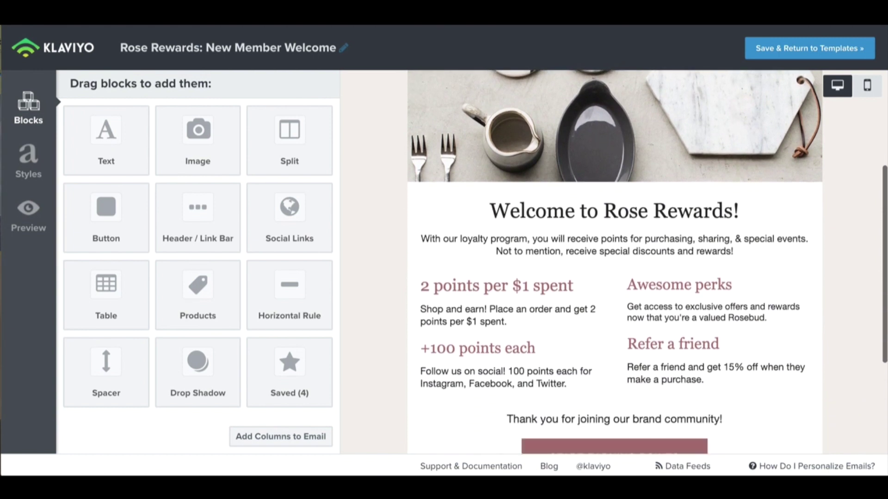
pyautogui.scroll(-1, 615, 262)
pyautogui.scroll(-1, 615, 262)
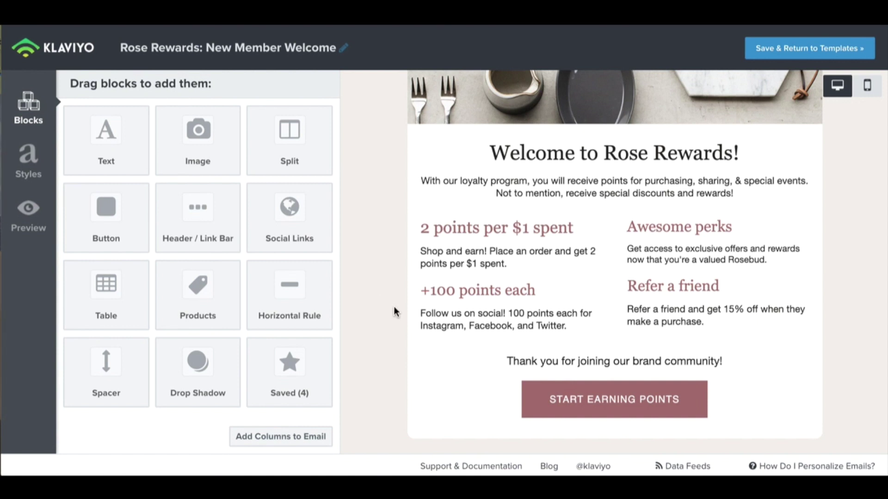
pyautogui.moveTo(541, 422)
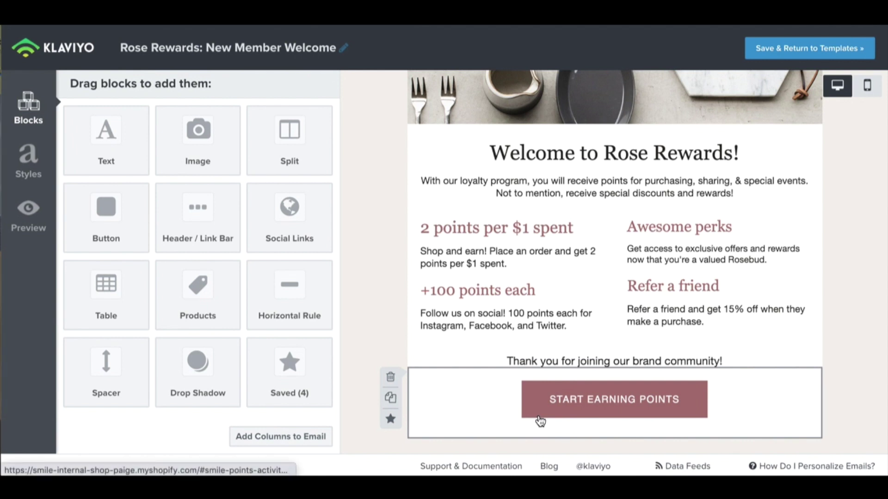
pyautogui.scroll(-1, 541, 421)
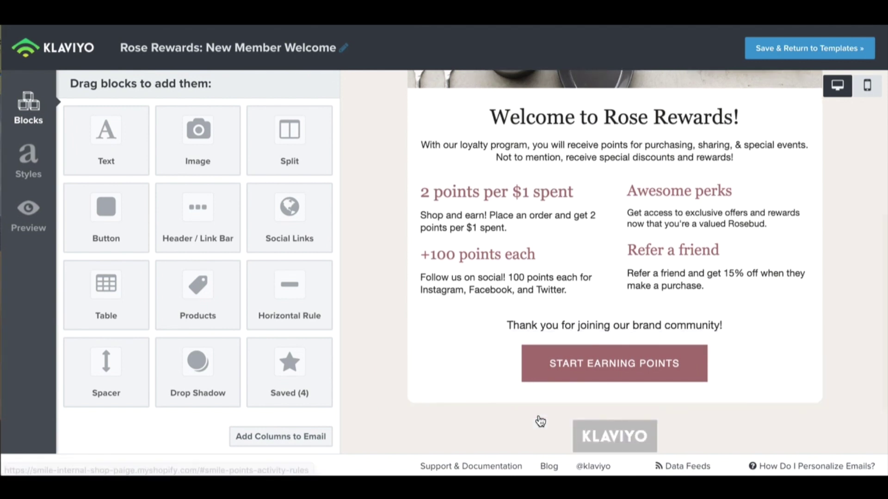
pyautogui.moveTo(402, 212)
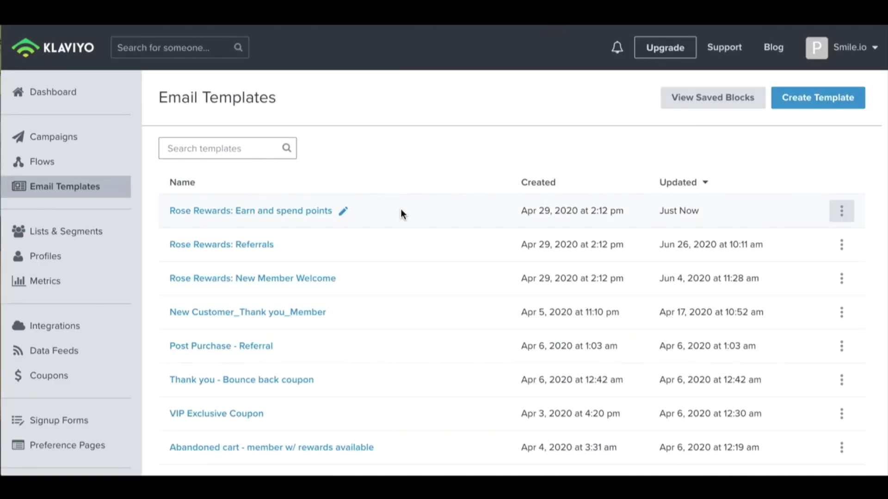
pyautogui.click(276, 215)
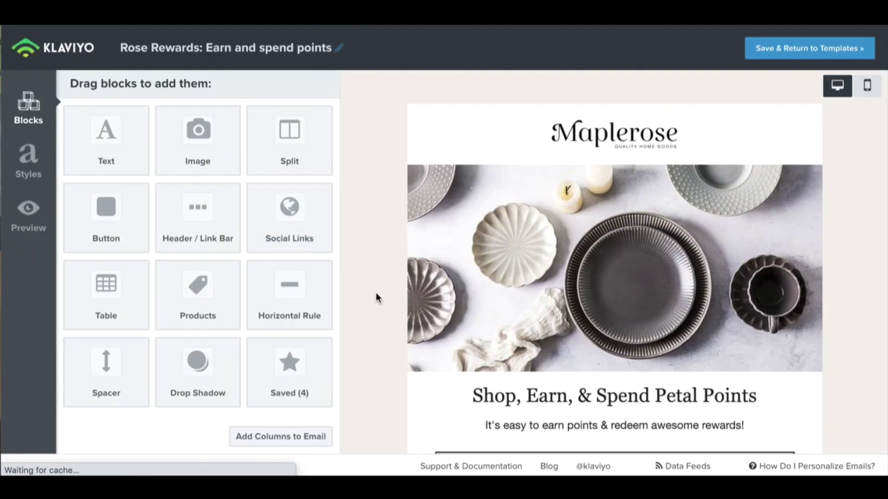
pyautogui.scroll(-2, 373, 304)
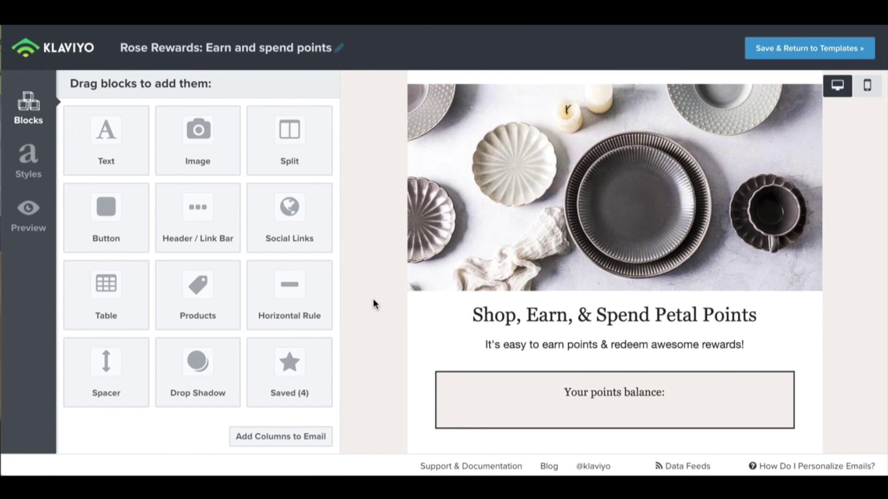
pyautogui.scroll(-2, 374, 304)
pyautogui.scroll(-1, 373, 304)
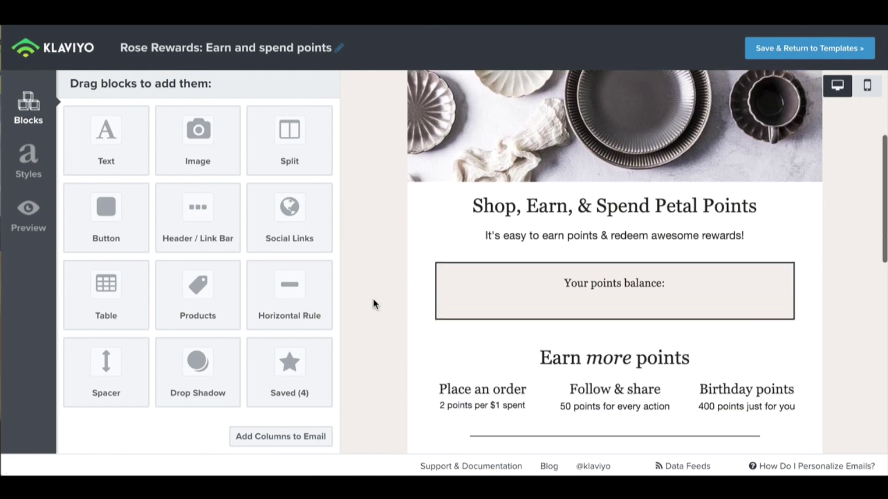
pyautogui.scroll(-1, 373, 304)
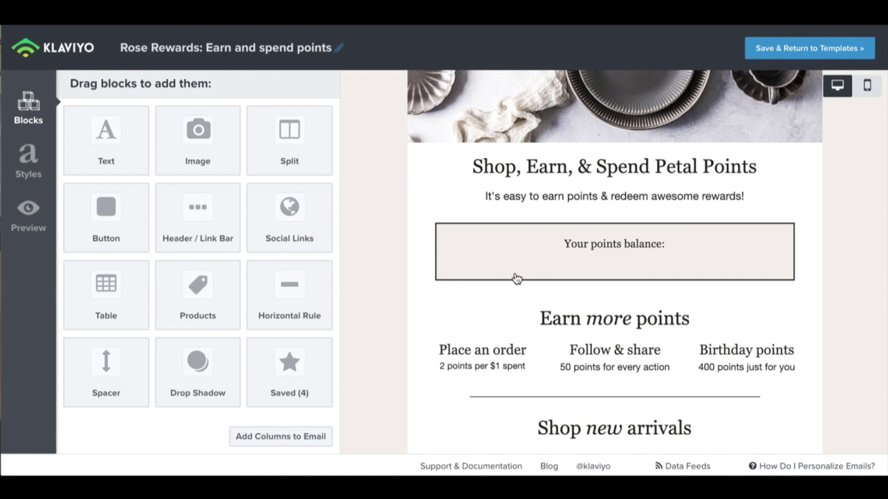
pyautogui.moveTo(615, 358)
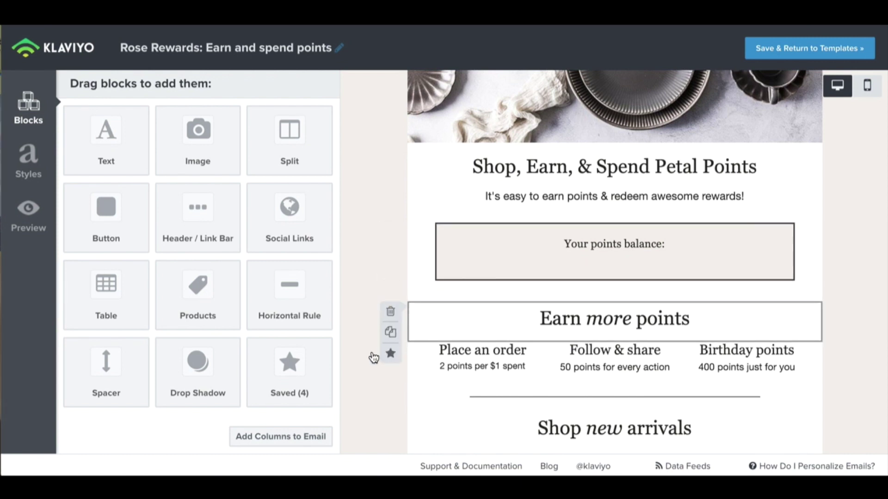
pyautogui.scroll(-1, 372, 356)
pyautogui.scroll(-2, 372, 368)
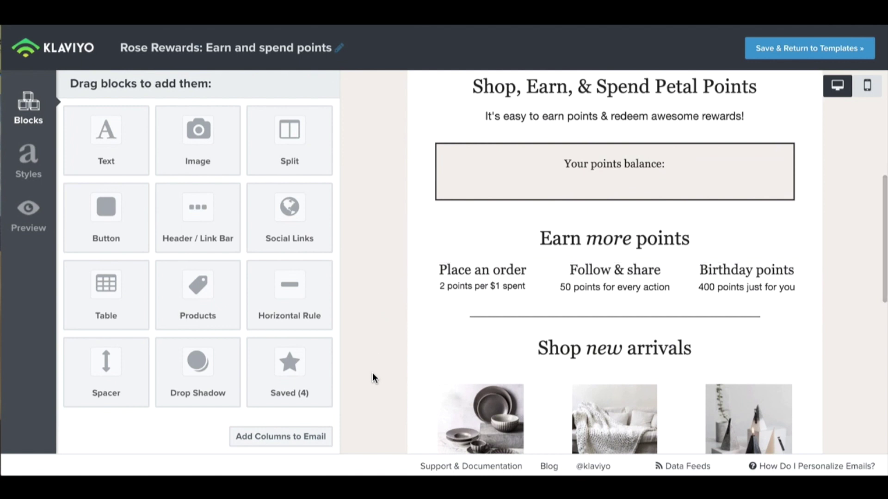
pyautogui.scroll(-4, 373, 378)
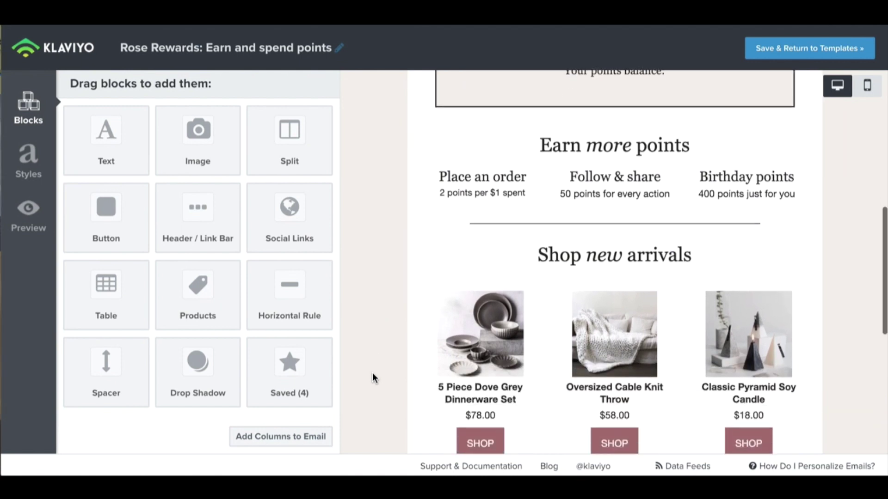
pyautogui.scroll(-3, 372, 379)
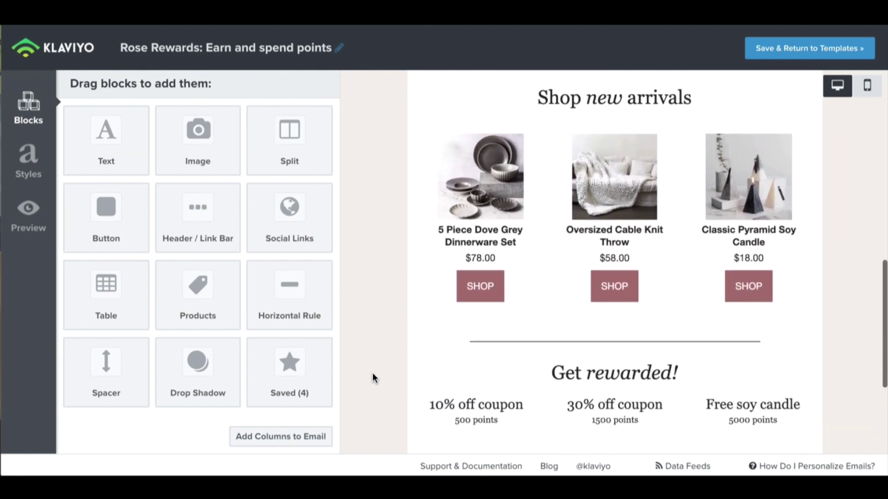
pyautogui.scroll(-1, 373, 379)
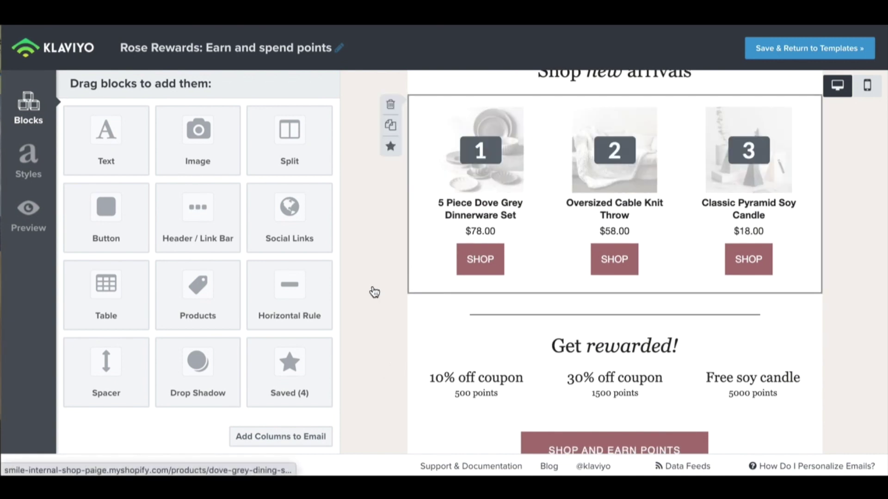
pyautogui.scroll(10, 373, 293)
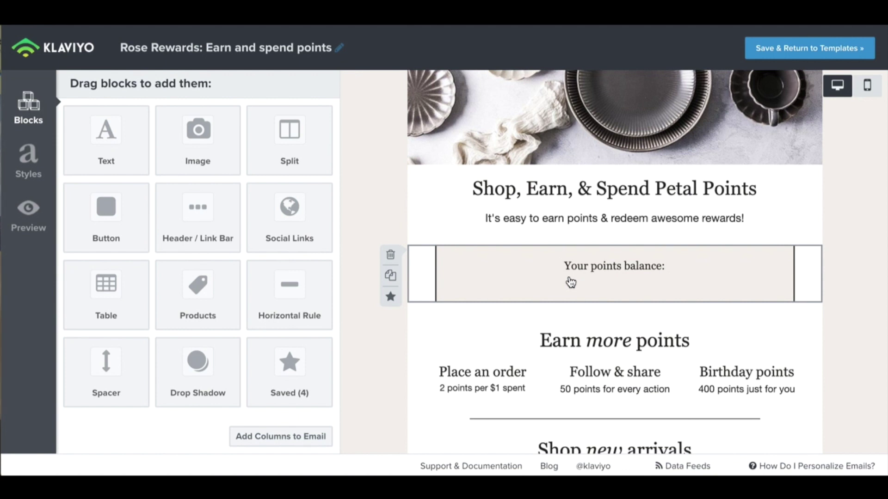
# Step: Insert the Smile Points Balance property in the points-balance block, centred at size 18, and save the block
pyautogui.click(570, 282)
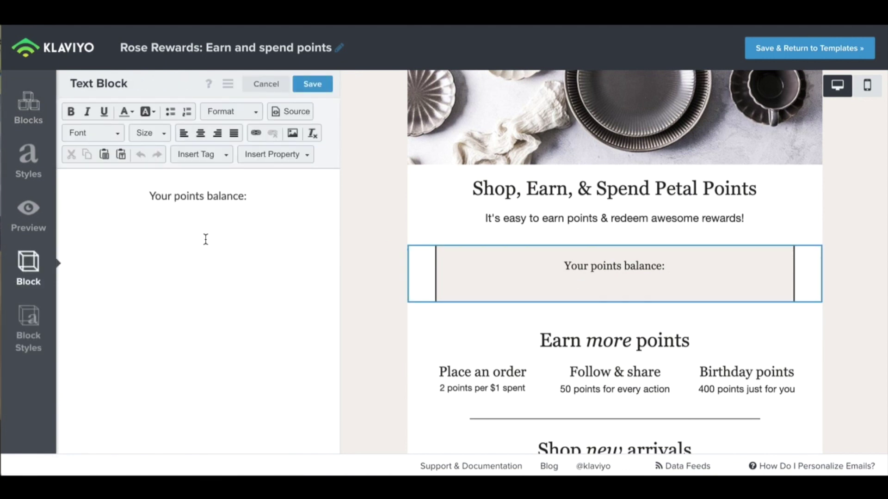
pyautogui.click(286, 154)
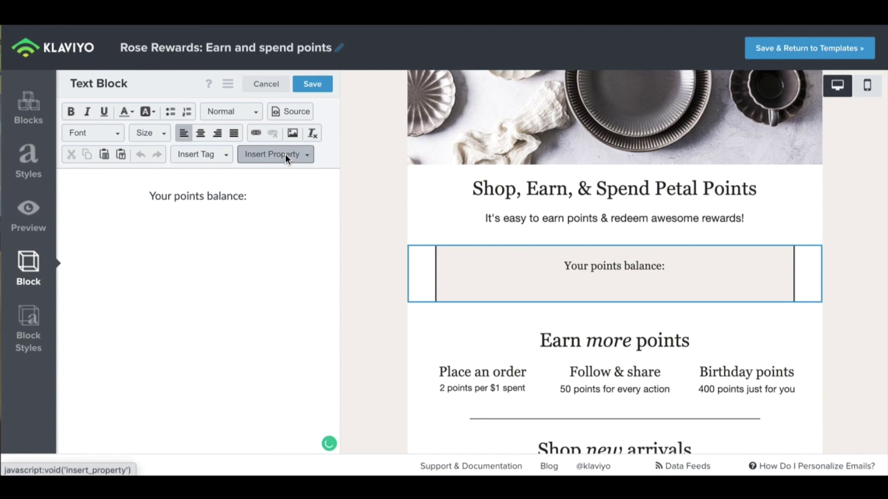
pyautogui.scroll(-2, 273, 237)
pyautogui.scroll(-2, 272, 238)
pyautogui.scroll(-1, 273, 237)
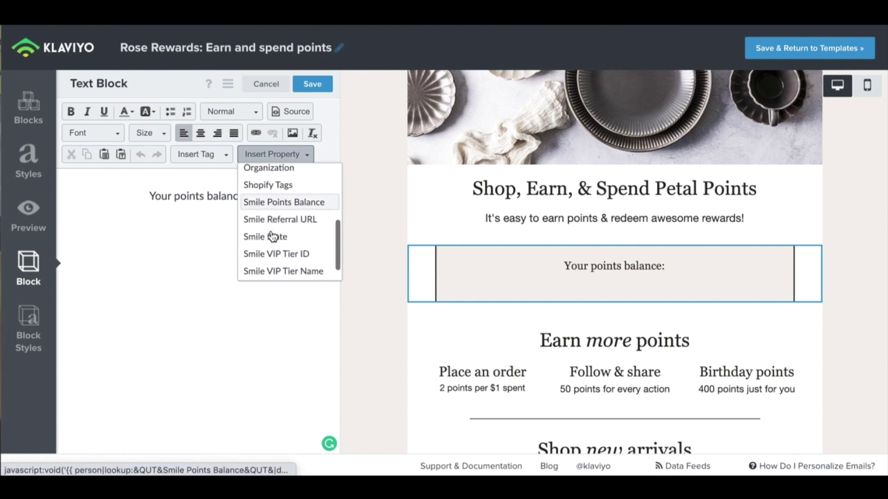
pyautogui.scroll(-1, 273, 238)
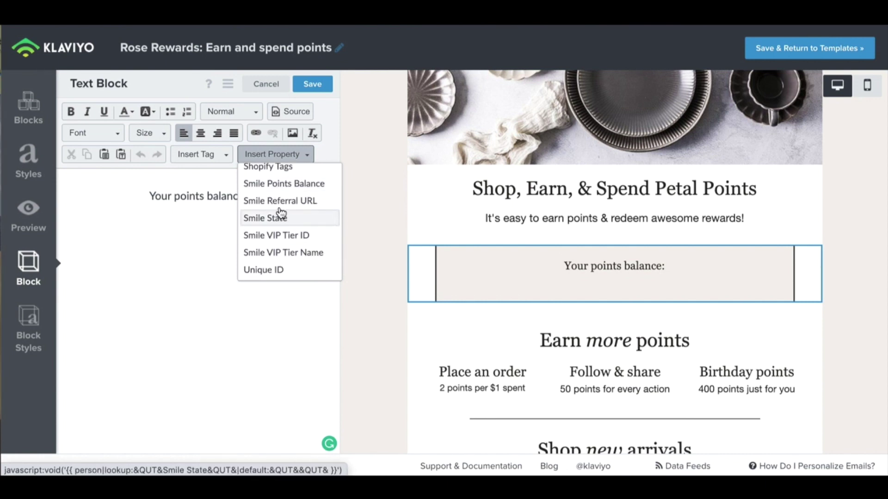
pyautogui.click(284, 184)
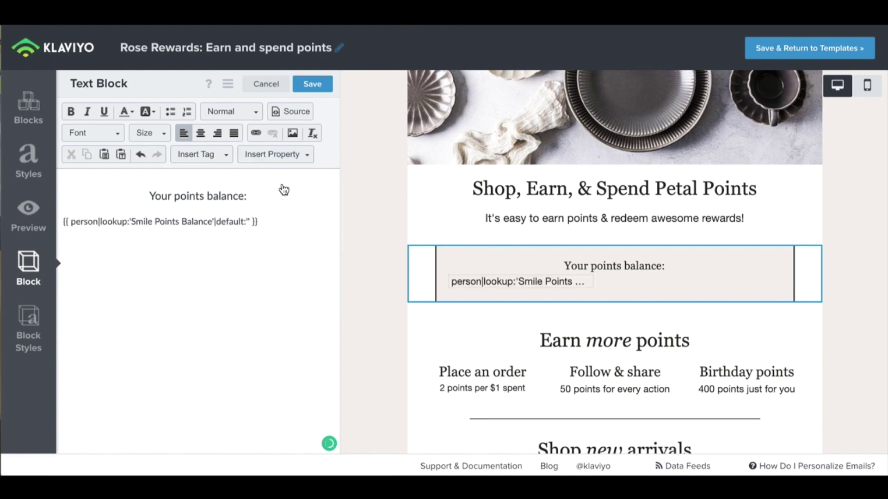
pyautogui.moveTo(298, 221); pyautogui.dragTo(134, 213)
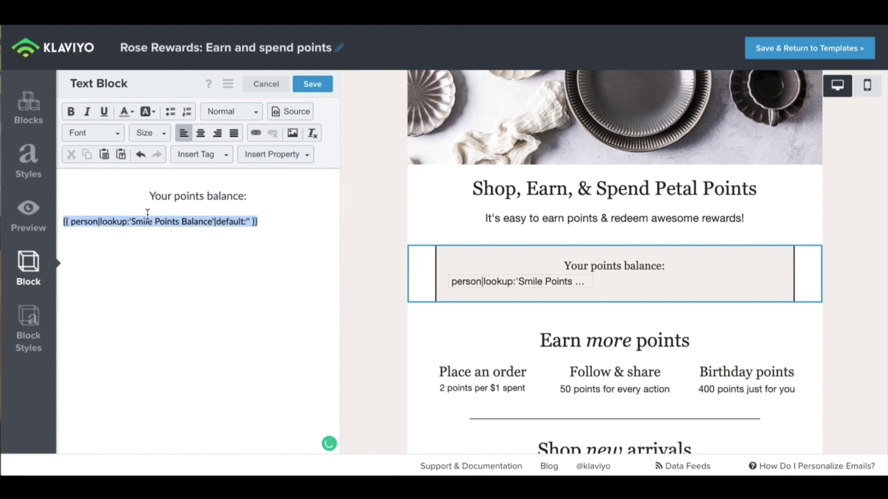
pyautogui.click(200, 133)
pyautogui.click(149, 133)
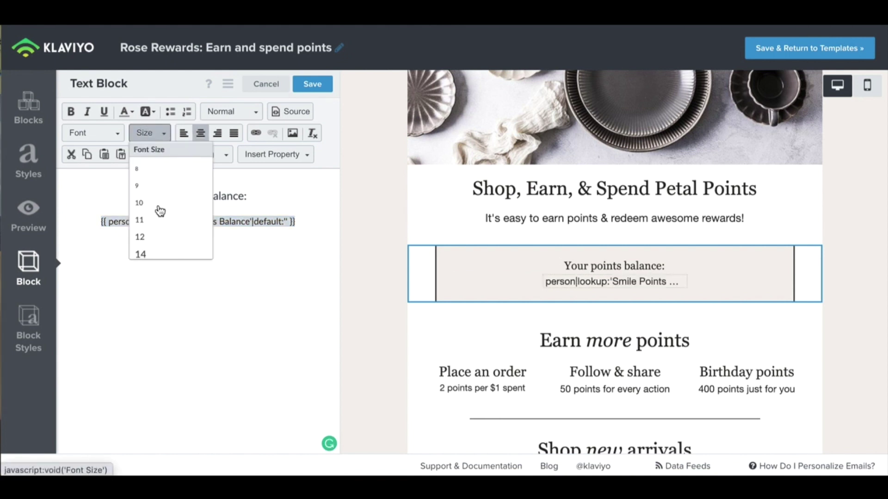
pyautogui.scroll(-2, 158, 208)
pyautogui.scroll(-1, 157, 211)
pyautogui.click(156, 203)
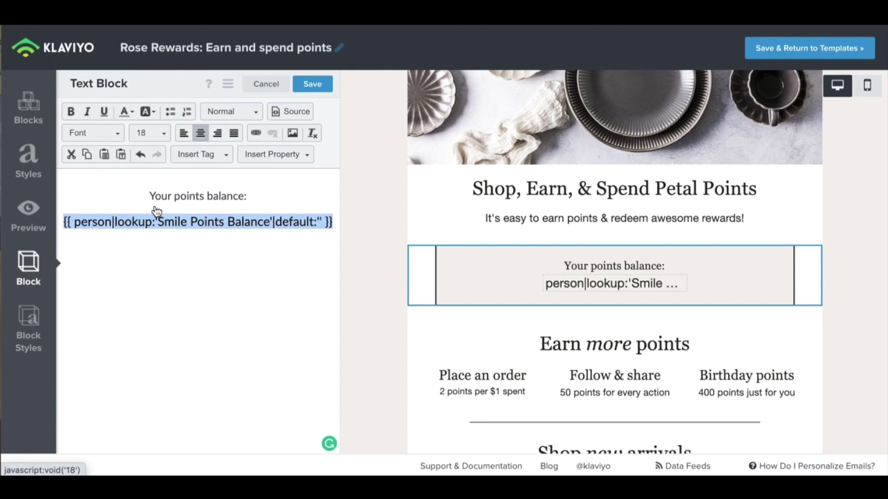
pyautogui.click(311, 84)
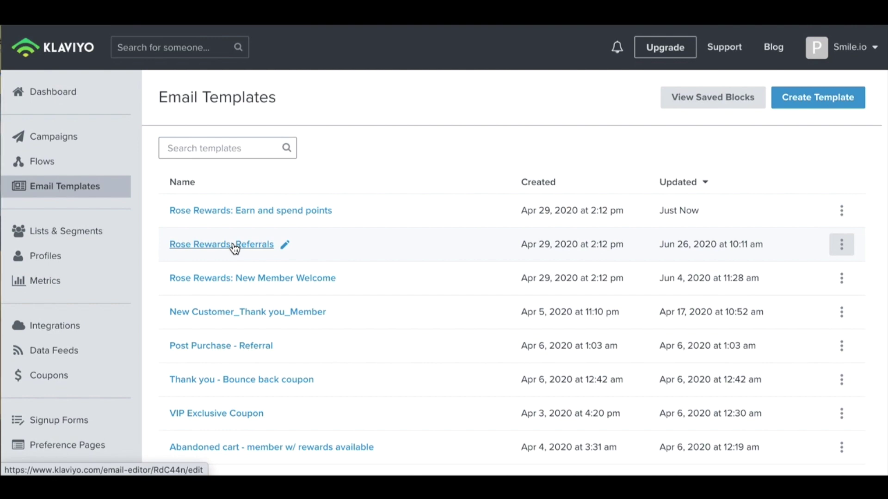
pyautogui.click(235, 249)
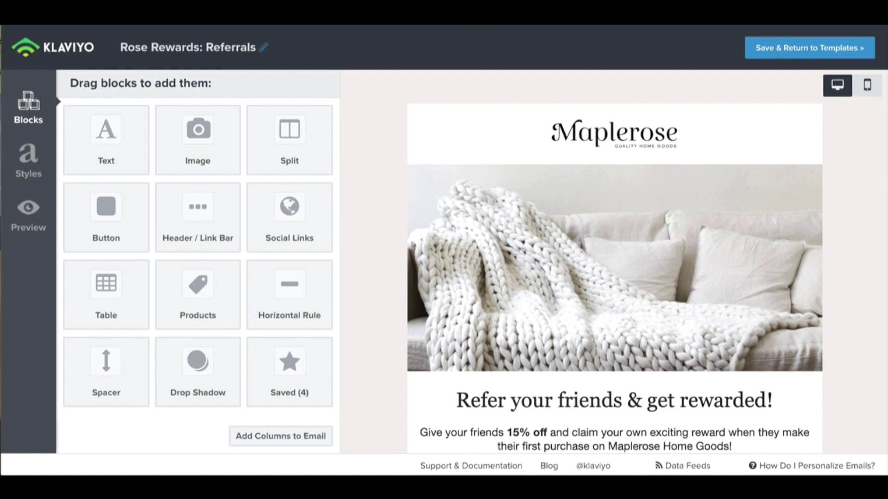
pyautogui.scroll(-1, 615, 277)
pyautogui.scroll(-2, 614, 278)
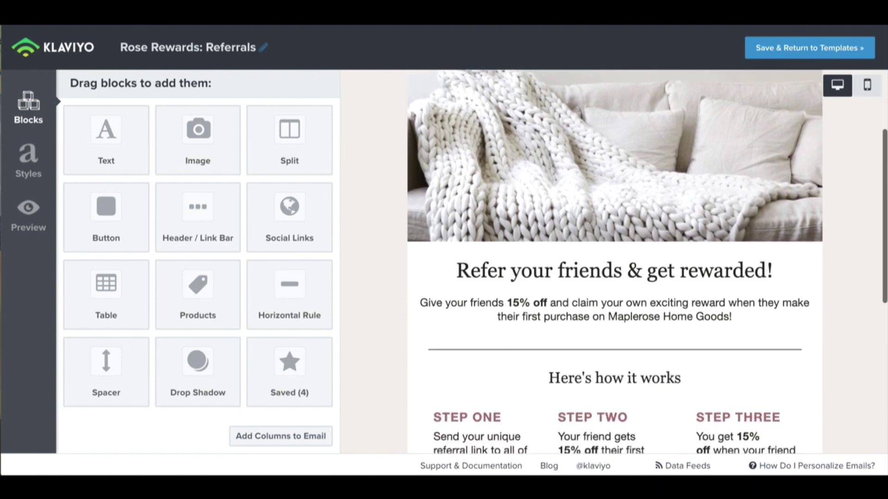
pyautogui.scroll(-2, 615, 277)
pyautogui.scroll(-2, 614, 277)
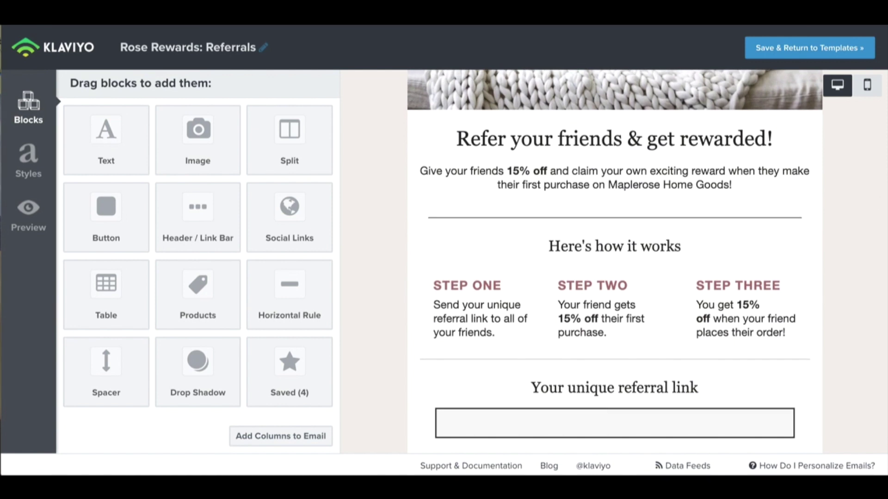
pyautogui.scroll(-1, 614, 277)
pyautogui.scroll(-1, 615, 277)
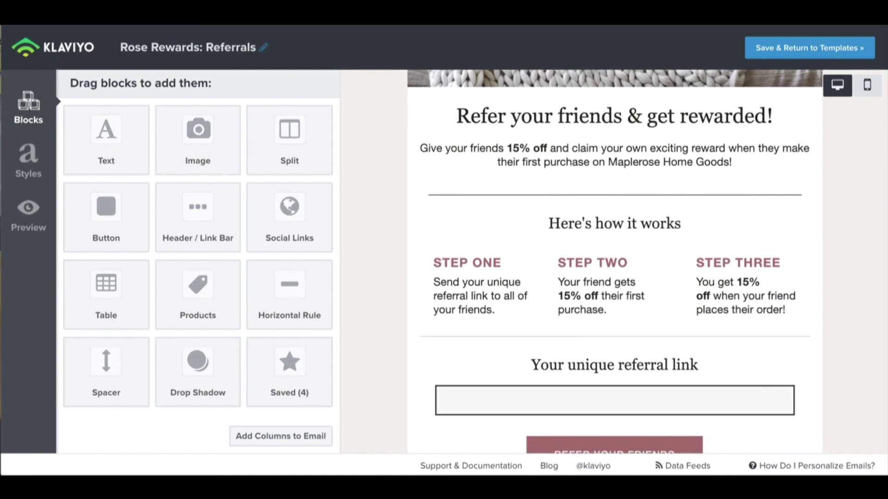
pyautogui.scroll(-1, 614, 277)
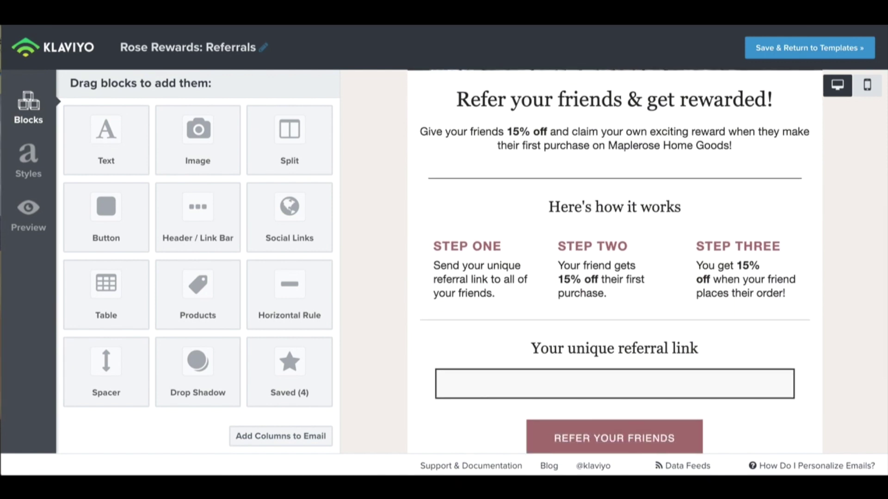
pyautogui.scroll(-2, 614, 278)
pyautogui.scroll(-2, 614, 278)
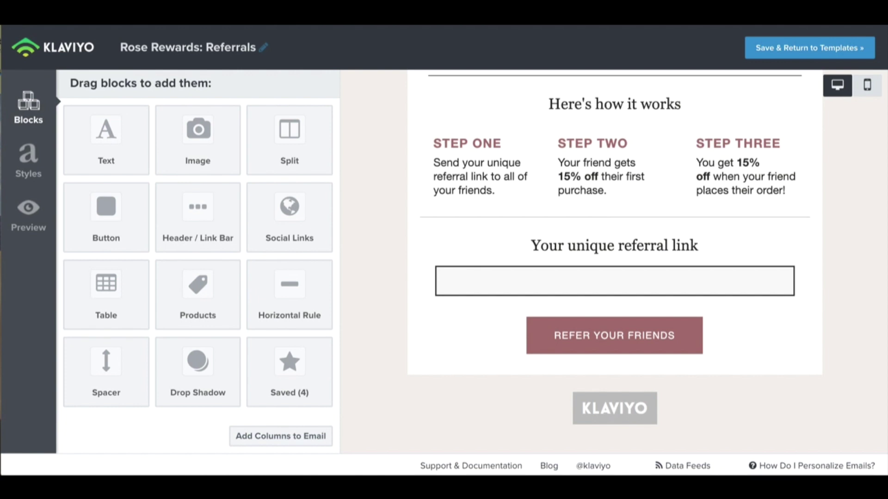
# Step: Insert the Smile Referral URL property in the referral-link box, centred at size 18, and save the block
pyautogui.click(599, 282)
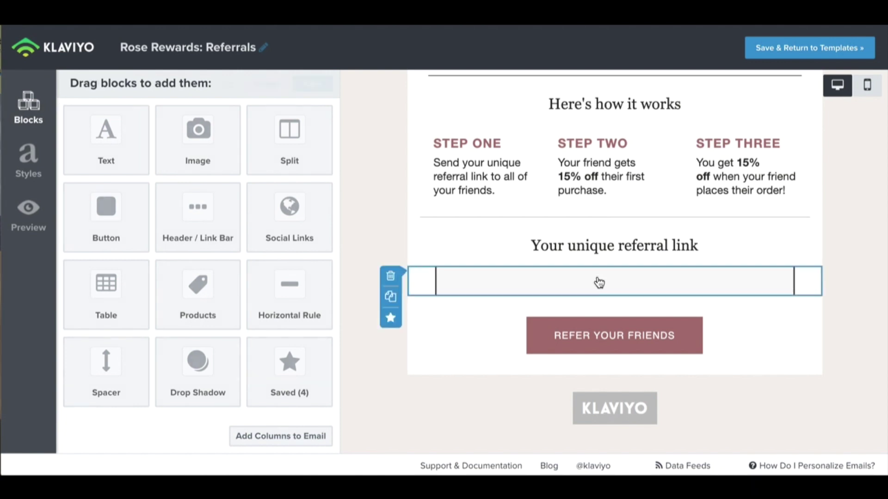
pyautogui.click(185, 197)
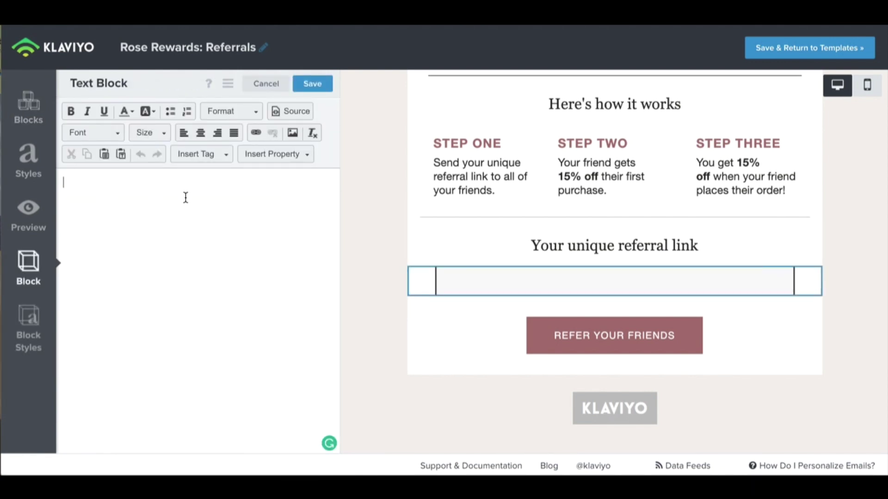
pyautogui.click(290, 158)
pyautogui.scroll(-10, 282, 221)
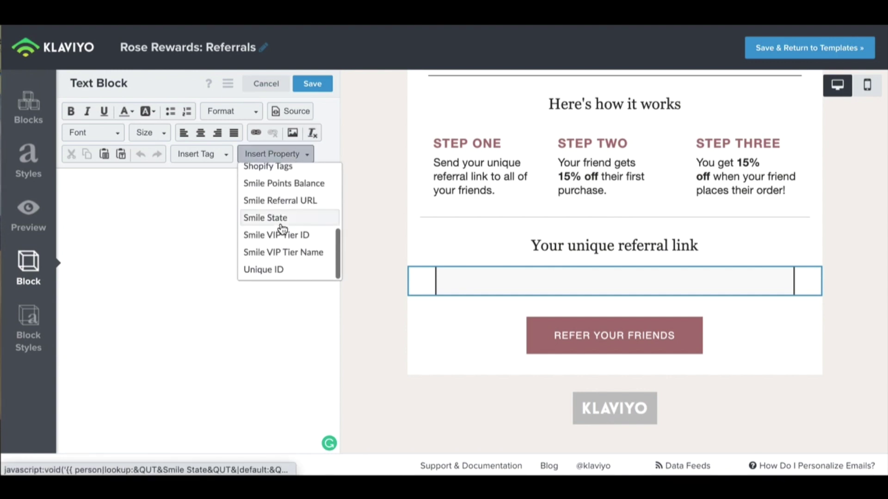
pyautogui.click(306, 207)
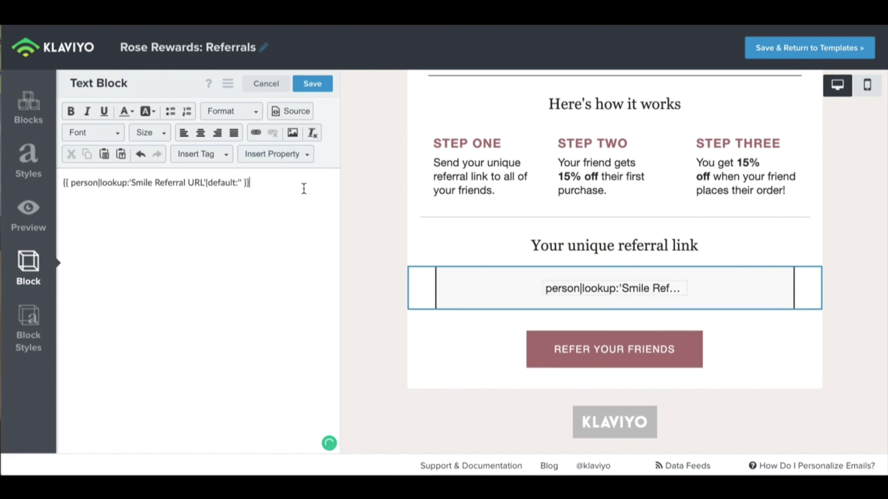
pyautogui.moveTo(303, 188); pyautogui.dragTo(38, 182)
pyautogui.click(200, 134)
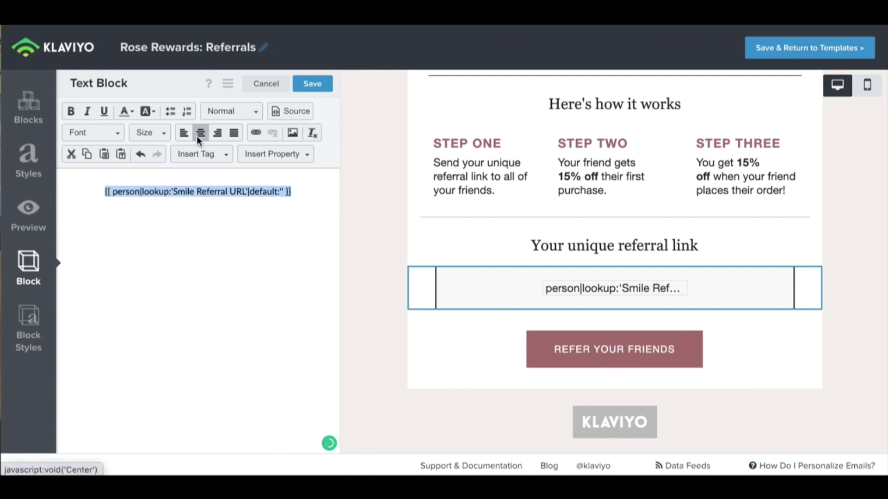
pyautogui.click(149, 133)
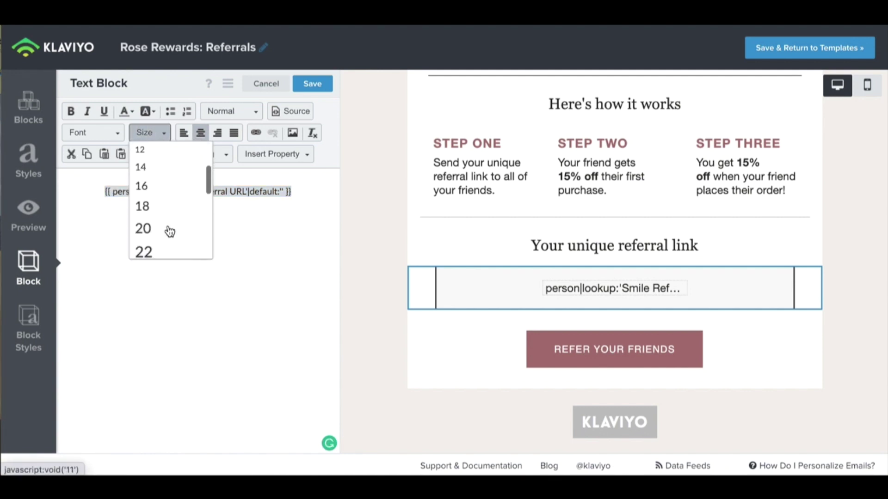
pyautogui.click(160, 205)
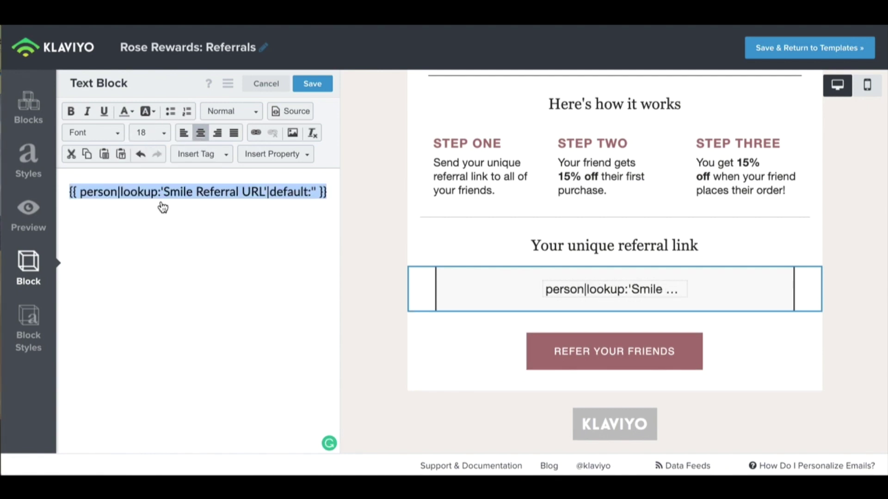
pyautogui.click(312, 84)
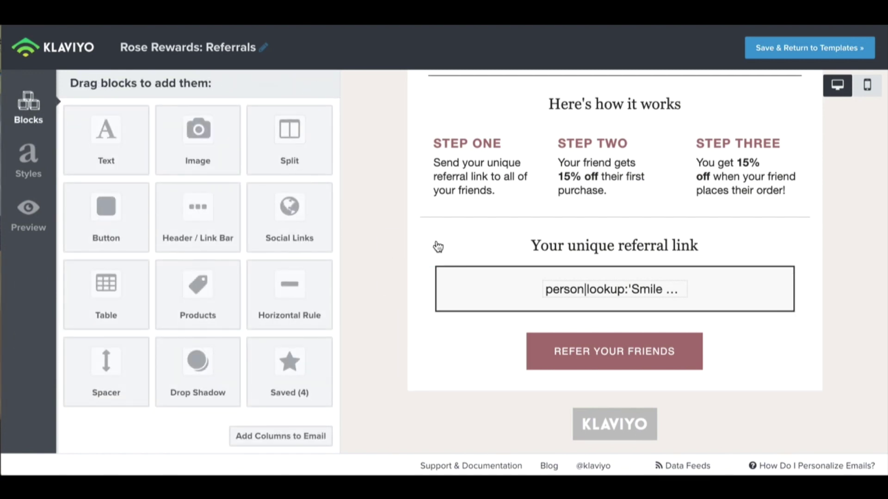
pyautogui.moveTo(614, 289)
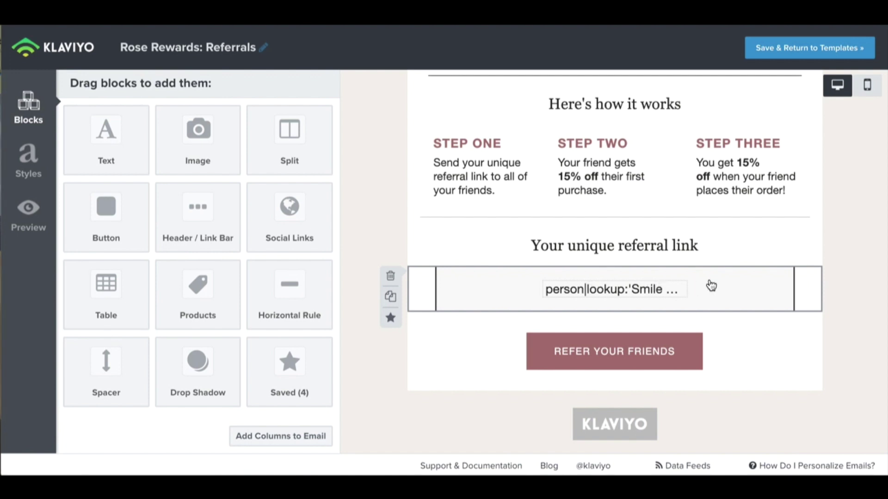
# Step: Check the REFER YOUR FRIENDS button's link address, including its #smile-referral-program-details part
pyautogui.click(584, 362)
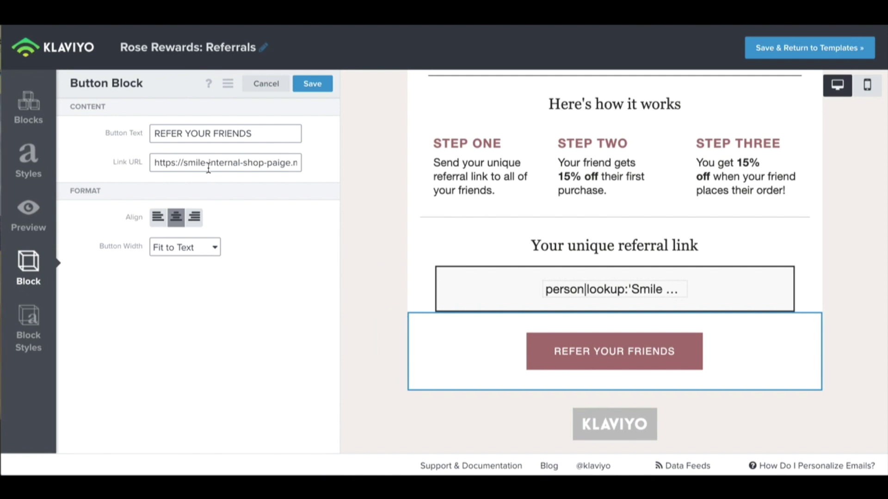
pyautogui.moveTo(208, 169); pyautogui.dragTo(296, 170)
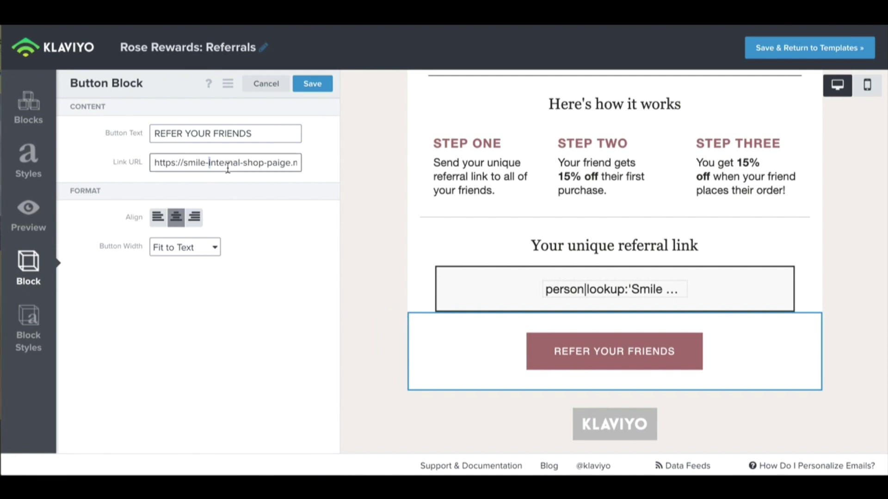
pyautogui.click(296, 166)
pyautogui.moveTo(165, 162); pyautogui.dragTo(313, 164)
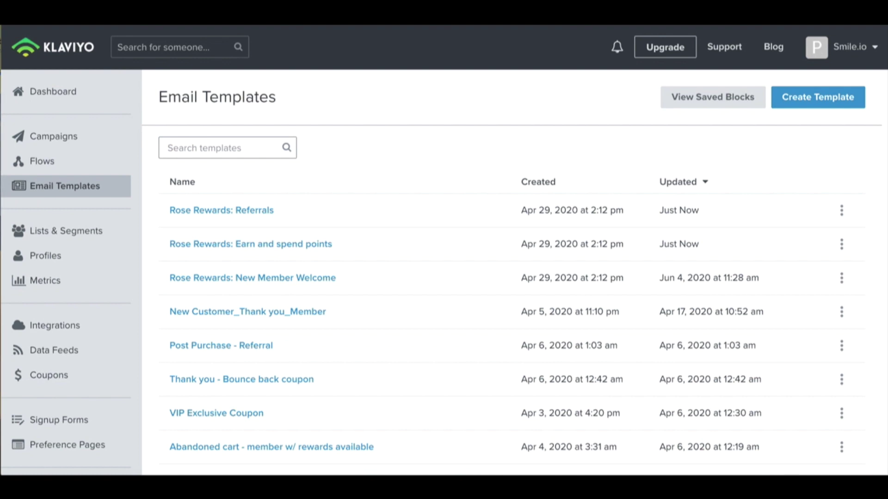
# Step: Start a new segment named Rose Rewards Loyalty Members, tagged Smile Loyalty
pyautogui.click(66, 233)
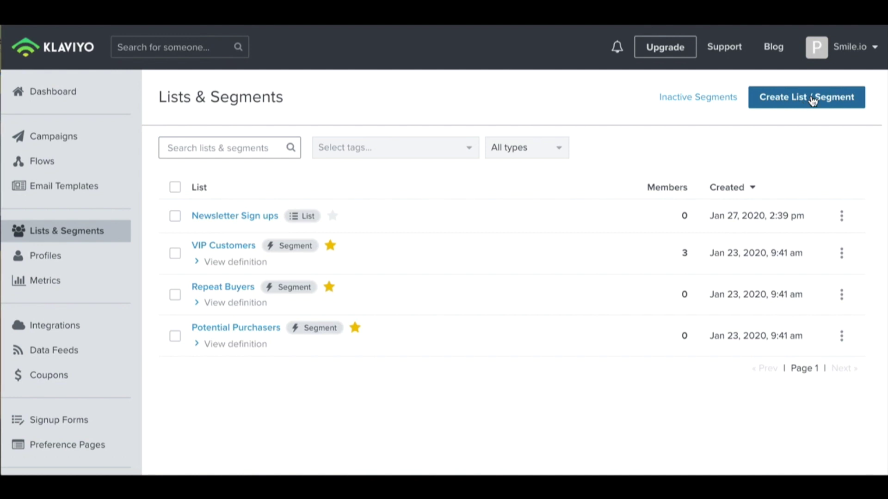
pyautogui.click(813, 99)
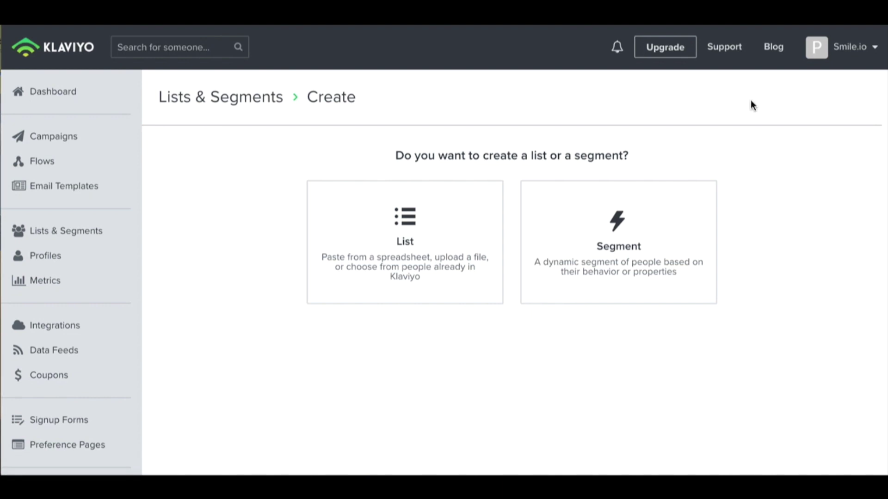
pyautogui.click(593, 262)
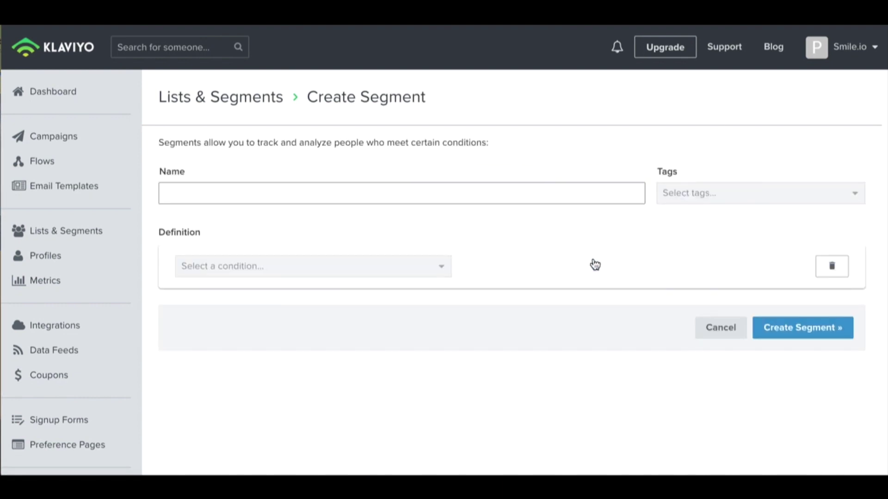
pyautogui.click(520, 196)
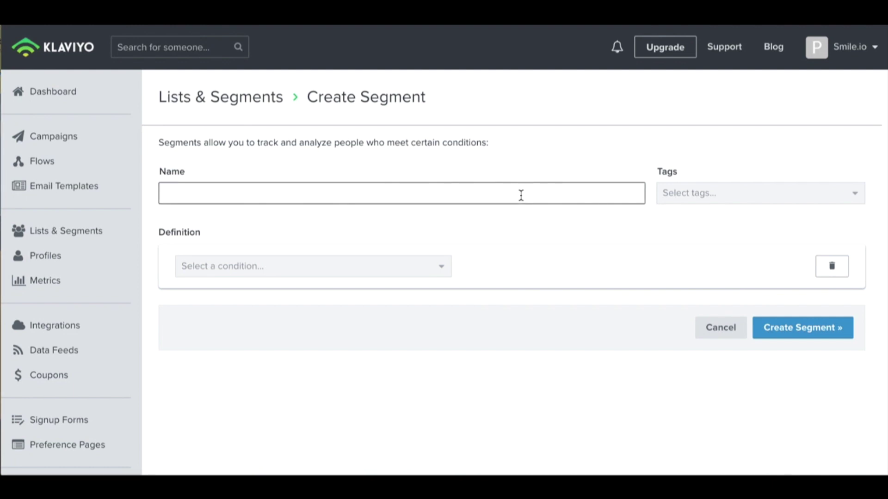
pyautogui.write('Rose Rewards ')
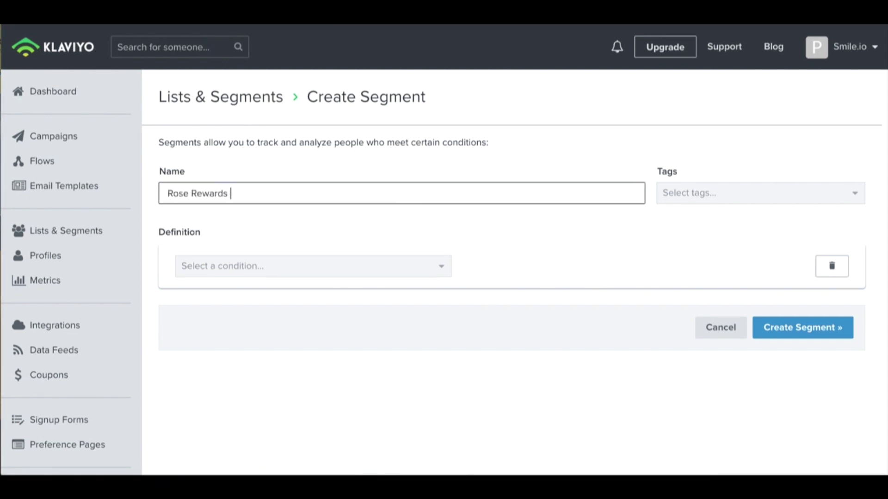
pyautogui.write('Loyalty ')
pyautogui.write('Members')
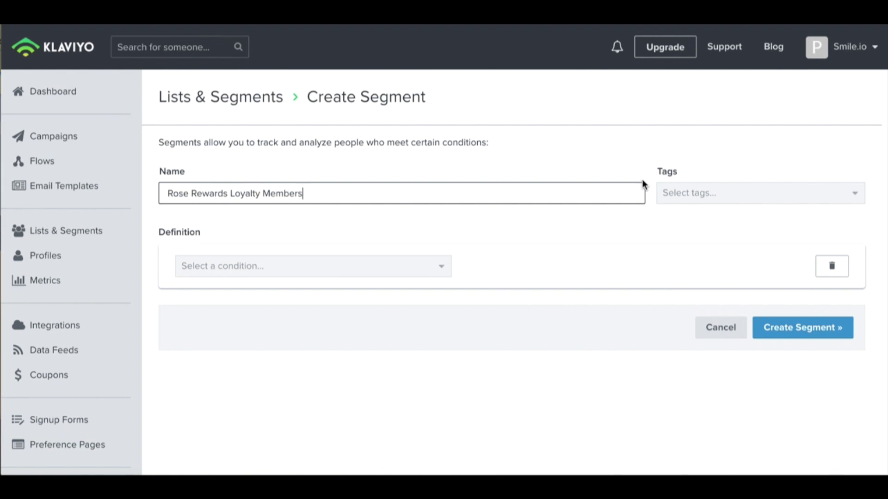
pyautogui.click(698, 193)
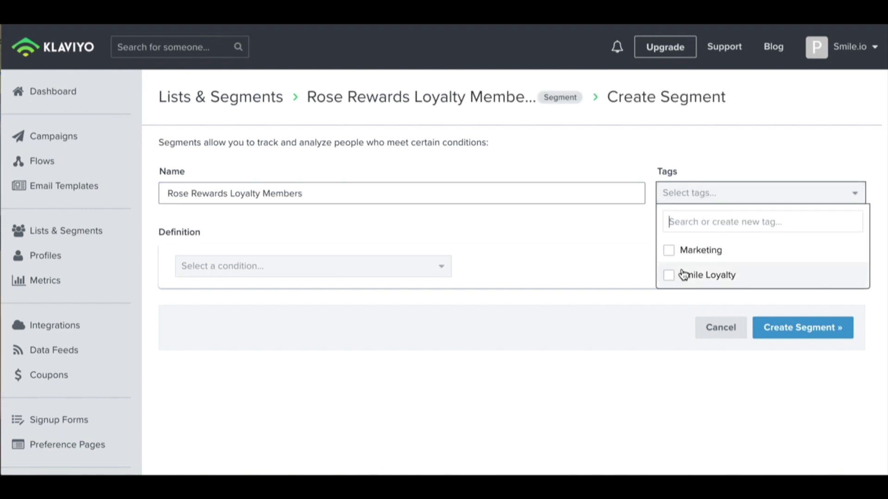
pyautogui.click(669, 275)
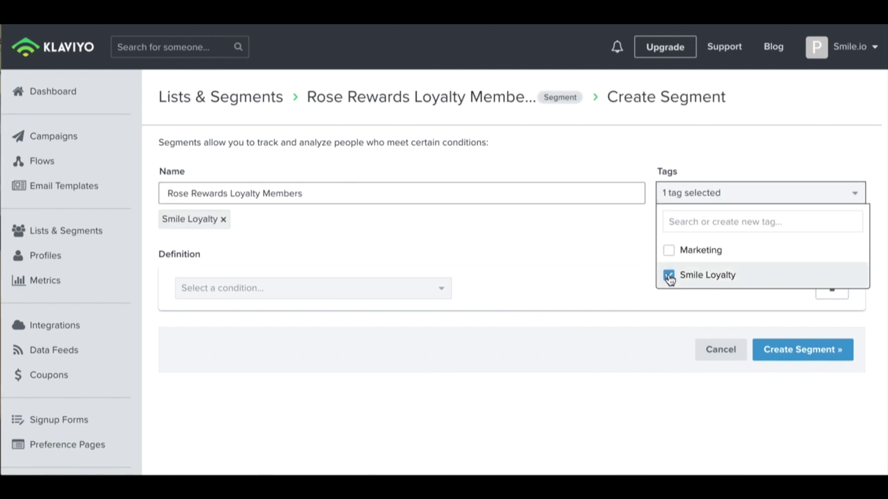
pyautogui.click(492, 225)
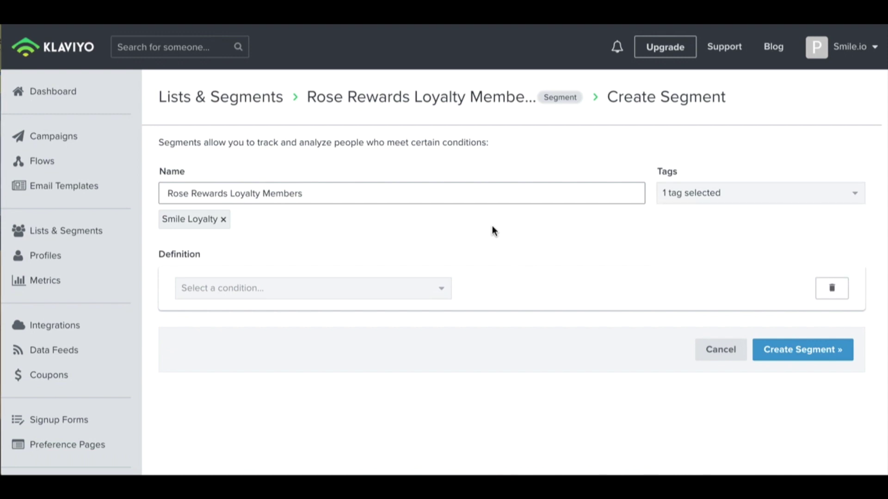
# Step: Set the condition to profile property Smile State equals member and create the segment
pyautogui.click(387, 293)
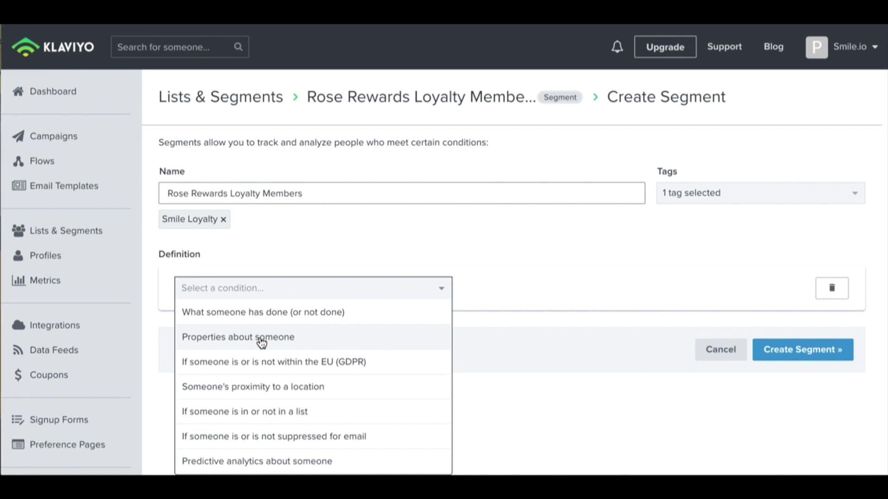
pyautogui.click(262, 340)
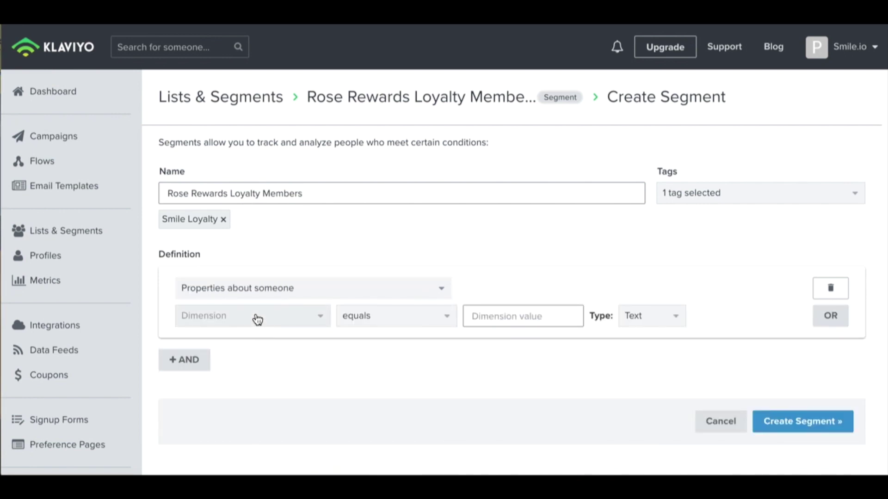
pyautogui.click(256, 316)
pyautogui.scroll(-3, 257, 386)
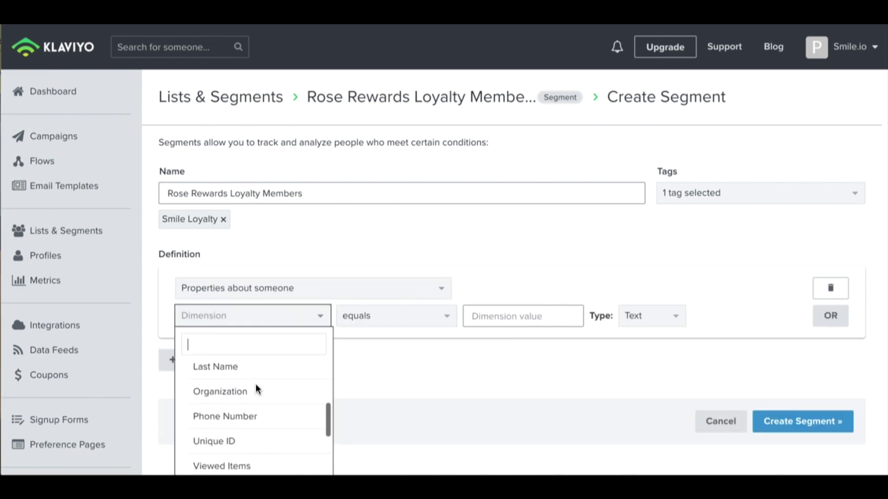
pyautogui.scroll(-2, 255, 385)
pyautogui.scroll(-2, 257, 386)
pyautogui.scroll(-1, 256, 386)
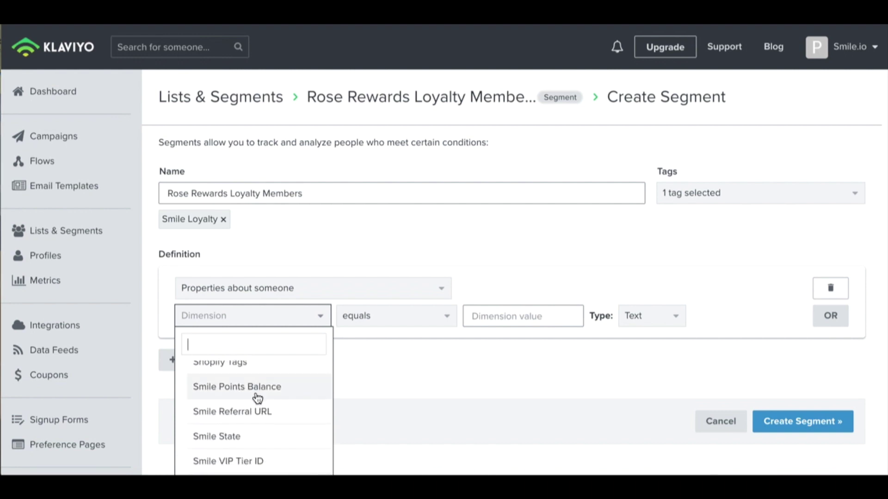
pyautogui.click(241, 440)
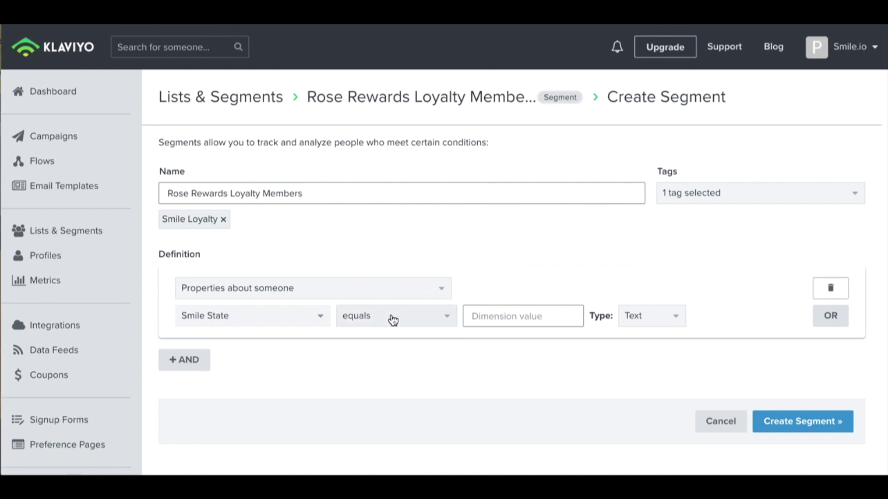
pyautogui.click(498, 314)
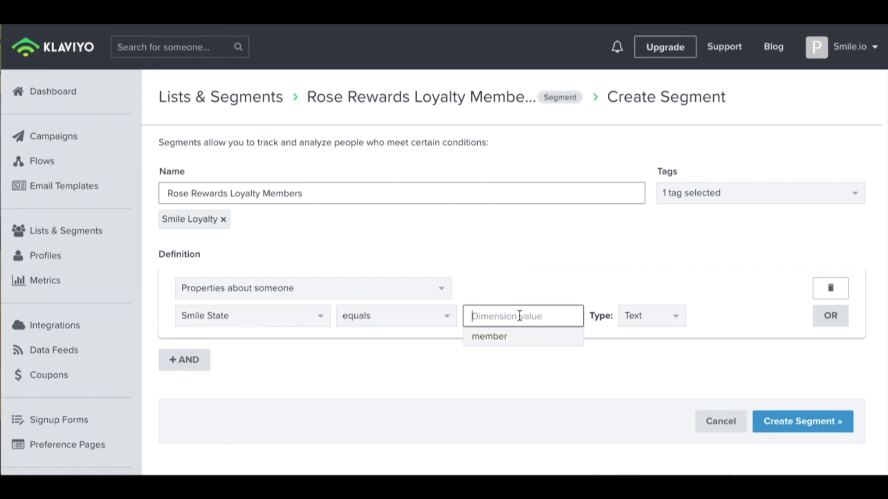
pyautogui.click(515, 339)
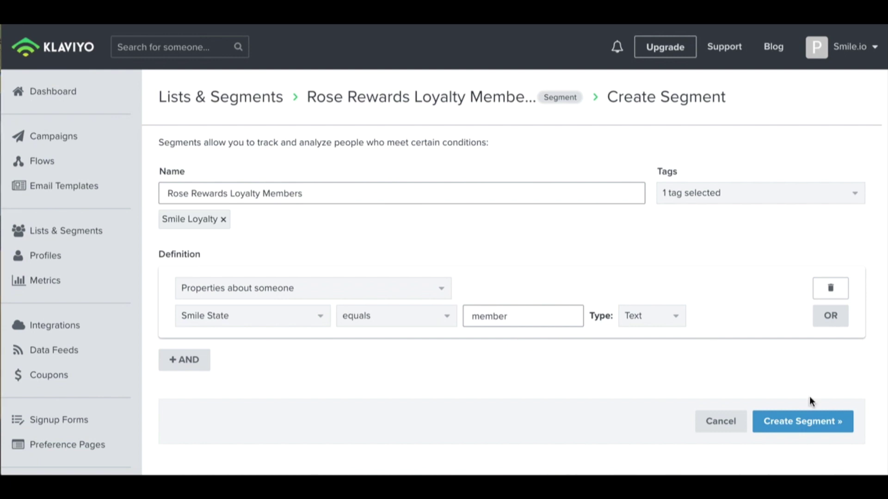
pyautogui.click(809, 421)
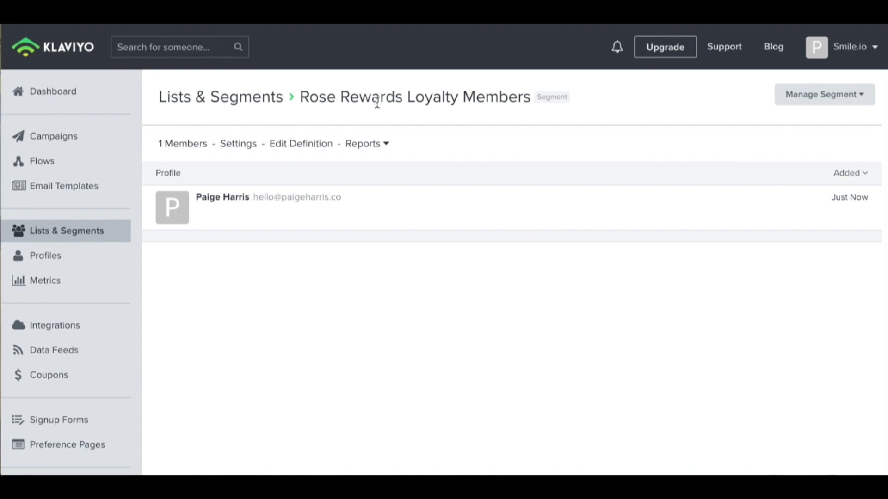
# Step: Go to the Flows list from the left sidebar
pyautogui.click(55, 162)
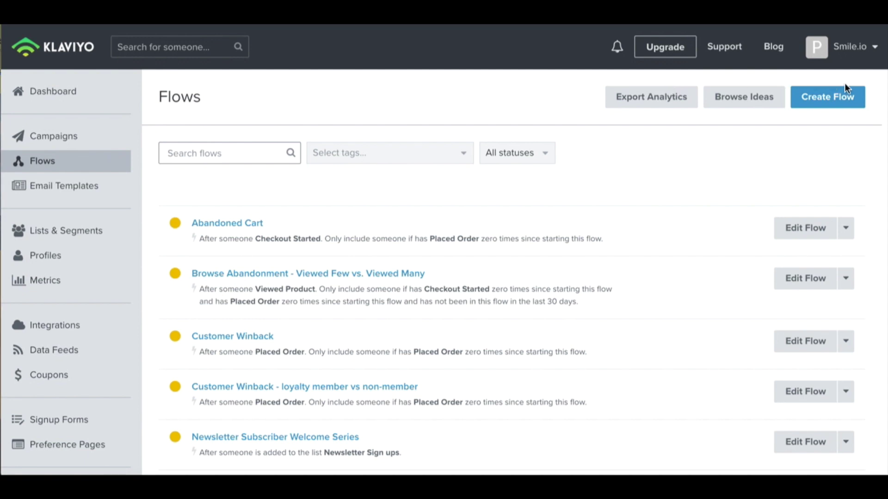
# Step: Create a flow from scratch named New Member Welcome, tagged Smile Loyalty
pyautogui.click(850, 100)
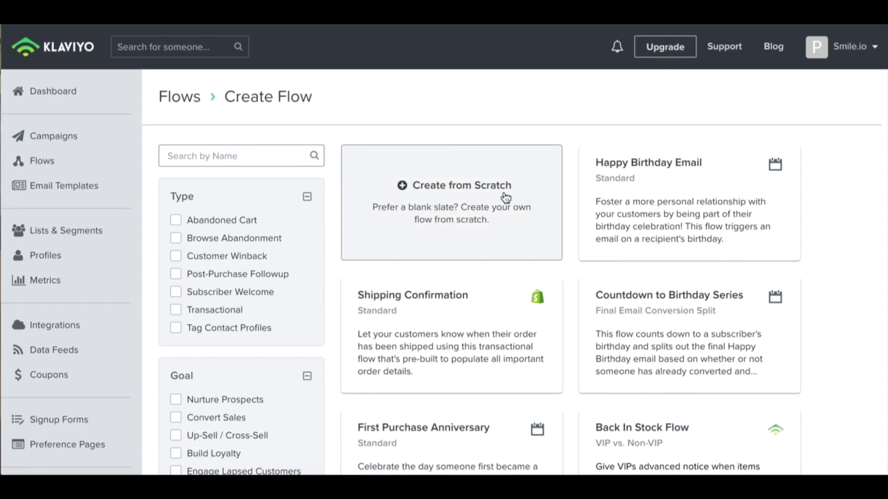
pyautogui.click(505, 198)
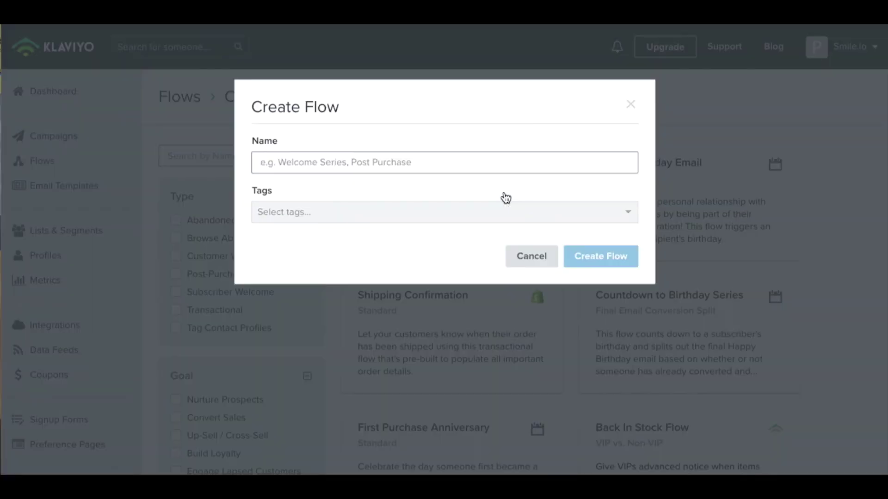
pyautogui.click(394, 156)
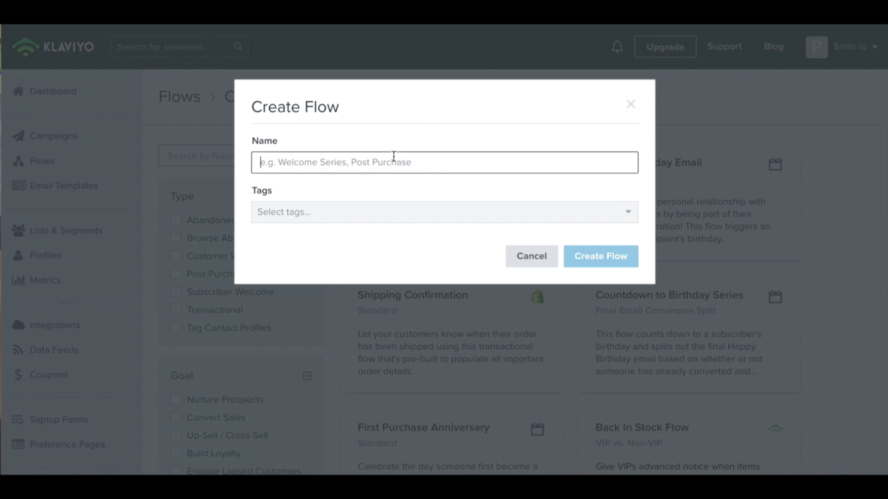
pyautogui.write('New Member')
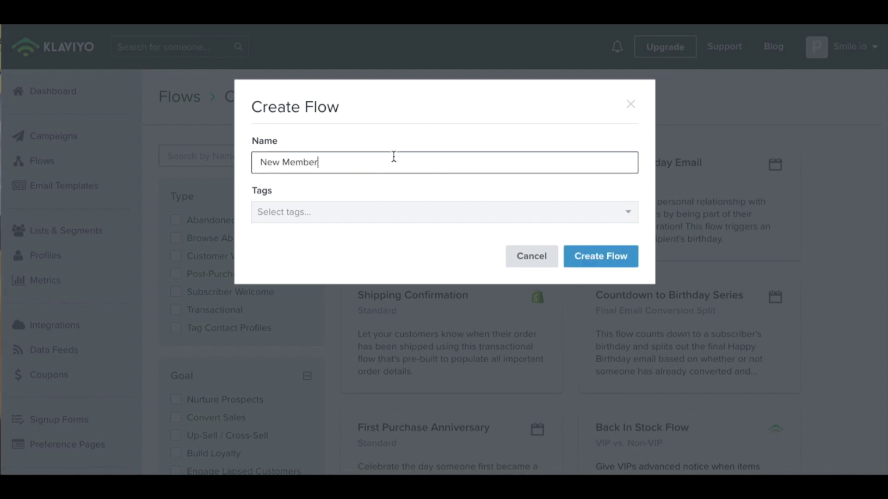
pyautogui.write(' Welcome')
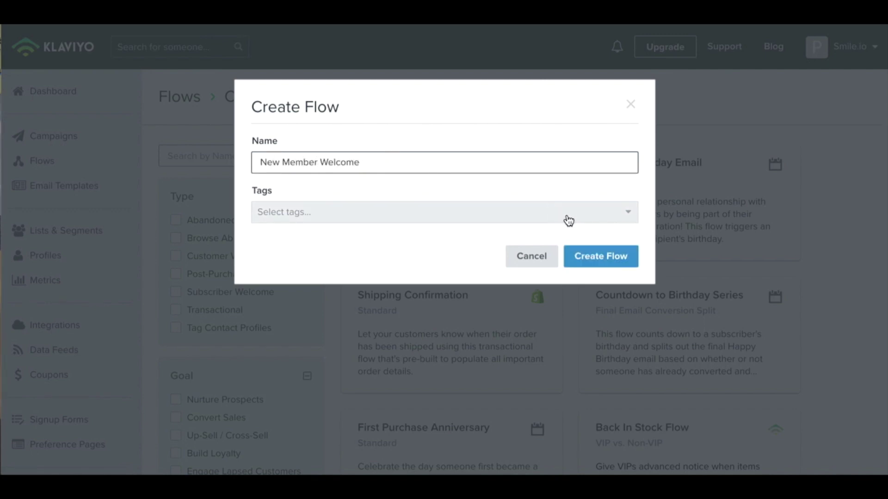
pyautogui.click(551, 219)
pyautogui.click(264, 295)
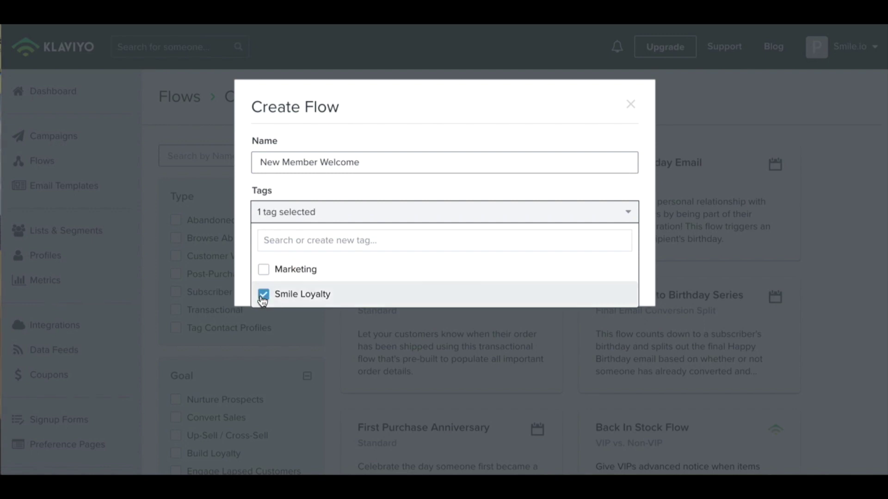
pyautogui.click(590, 183)
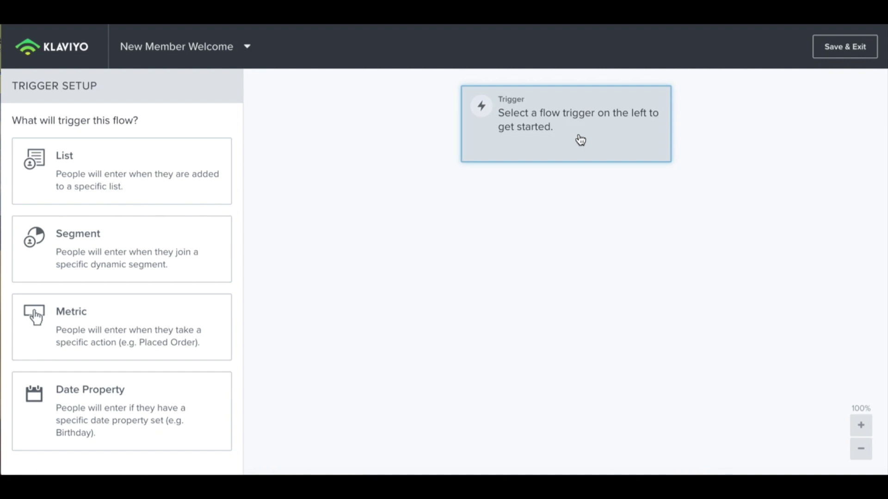
# Step: Set the flow trigger to joining the Rose Rewards Loyalty Members segment
pyautogui.click(135, 251)
pyautogui.click(134, 199)
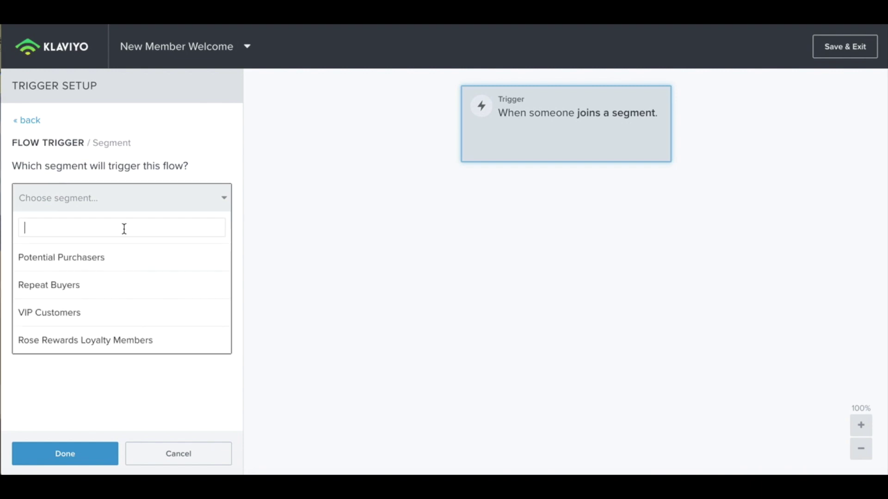
pyautogui.click(122, 344)
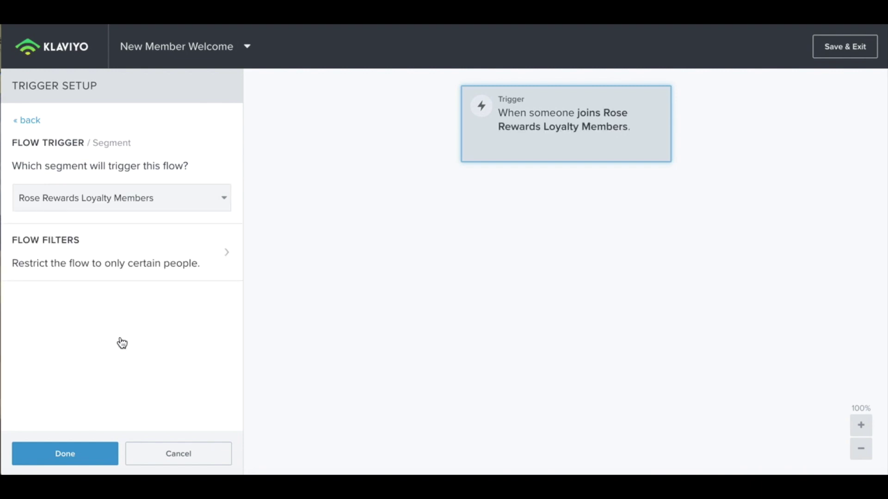
pyautogui.click(65, 454)
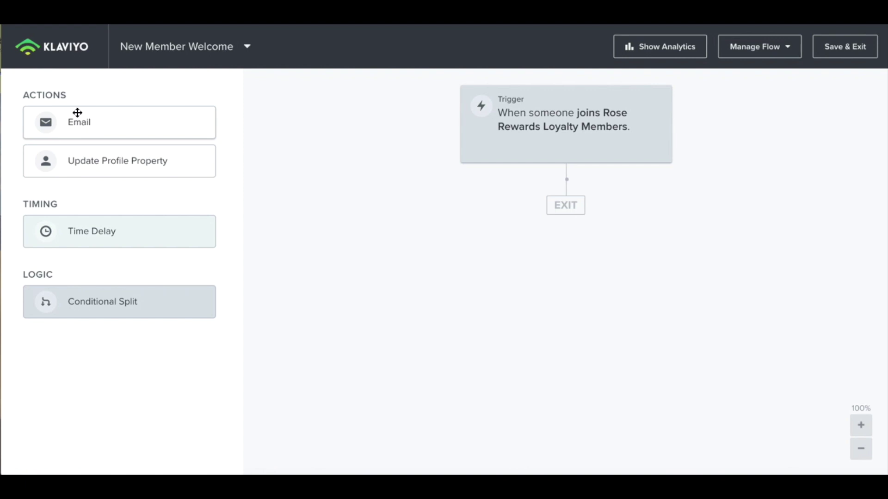
# Step: Place an email after the trigger with subject 'Welcome to Rose Rewards!' and preview 'Thank you for joining'
pyautogui.moveTo(115, 127); pyautogui.dragTo(483, 164)
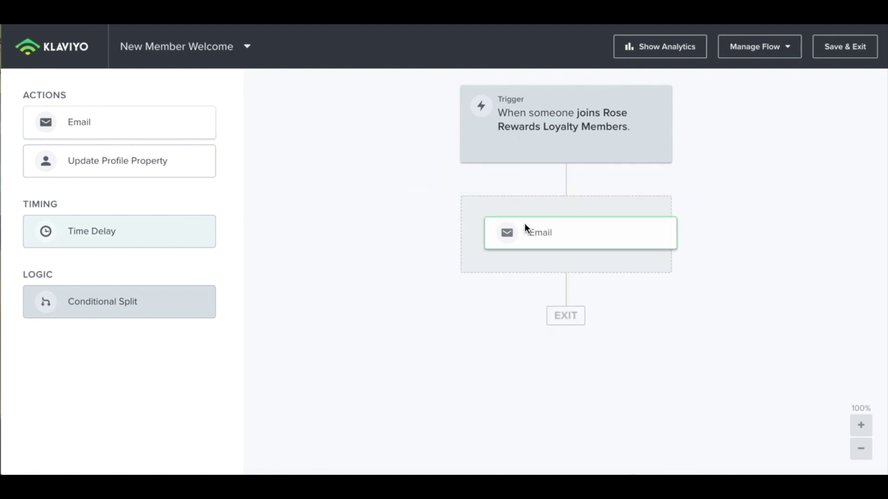
pyautogui.moveTo(483, 164); pyautogui.dragTo(523, 223)
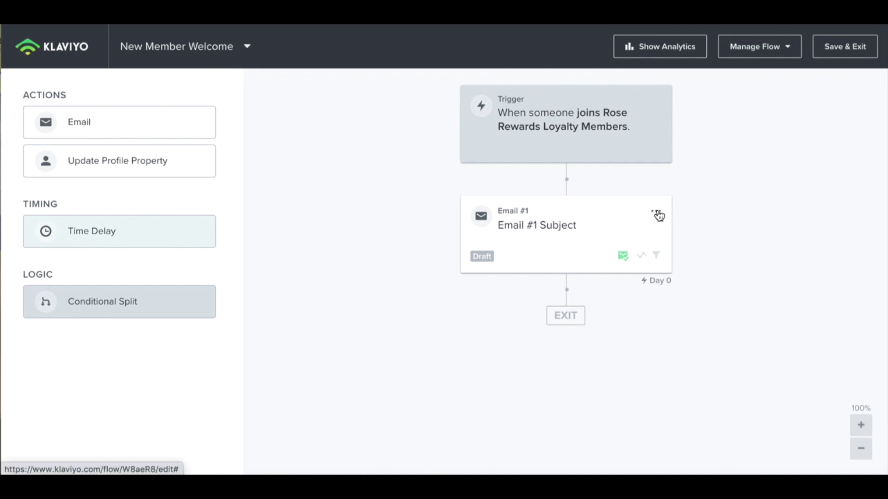
pyautogui.click(657, 213)
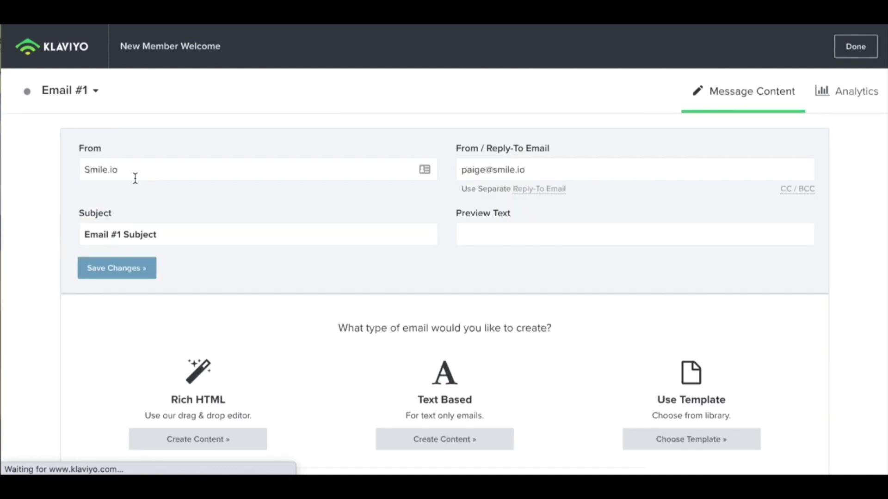
pyautogui.tripleClick(160, 235)
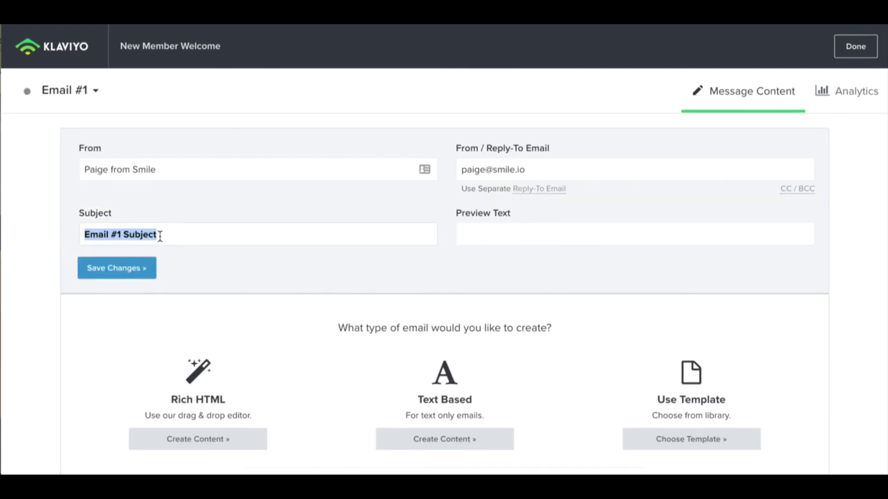
pyautogui.press('BackSpace')
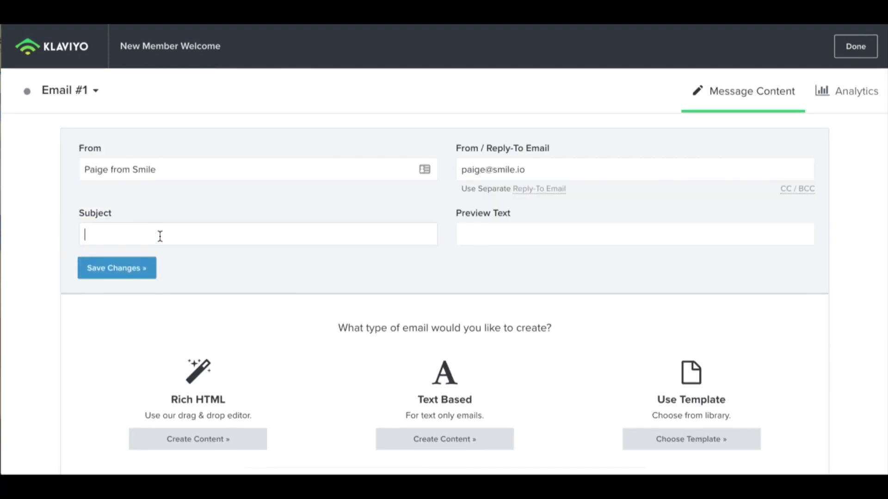
pyautogui.write('Welcome to')
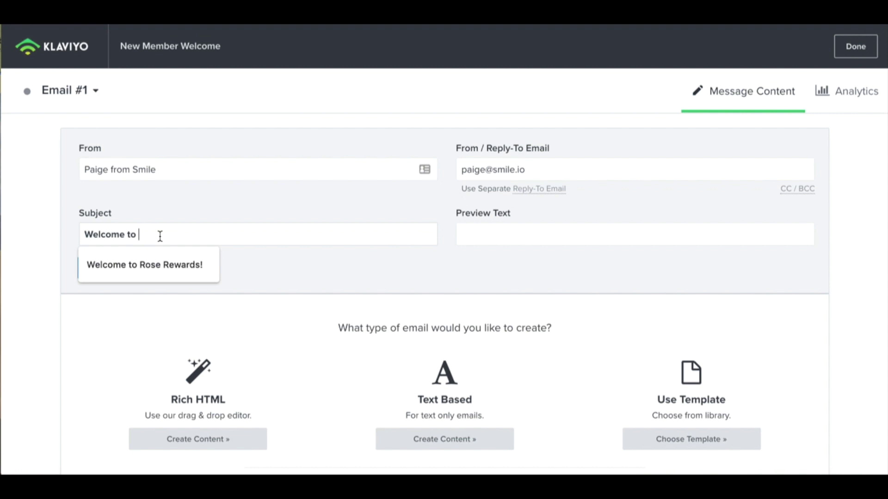
pyautogui.click(154, 263)
pyautogui.click(526, 240)
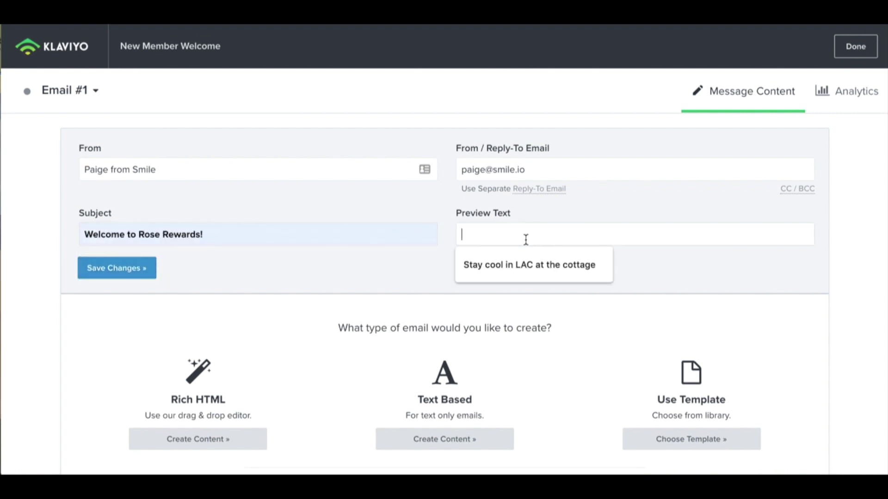
pyautogui.write('Thanks')
pyautogui.press('BackSpace')
pyautogui.write('you')
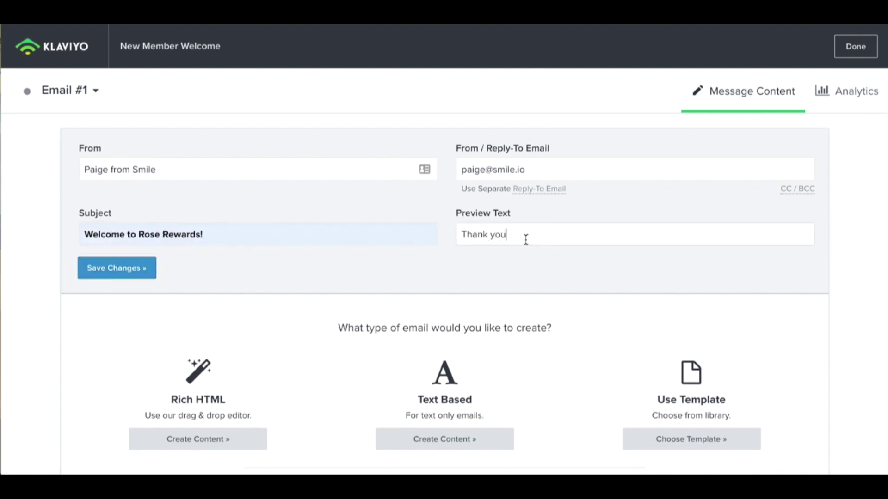
pyautogui.write(' for joining')
pyautogui.scroll(-3, 491, 319)
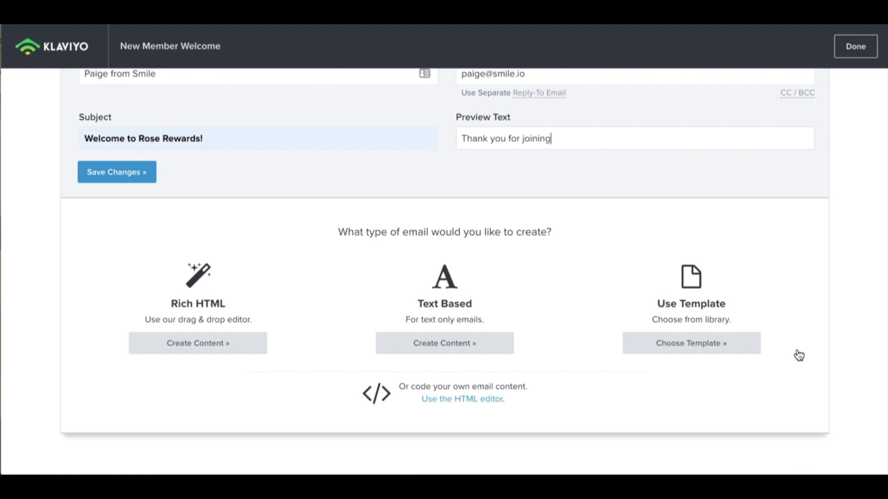
# Step: Load the saved Rose Rewards: New Member template from My Templates as Email #1's content
pyautogui.click(661, 344)
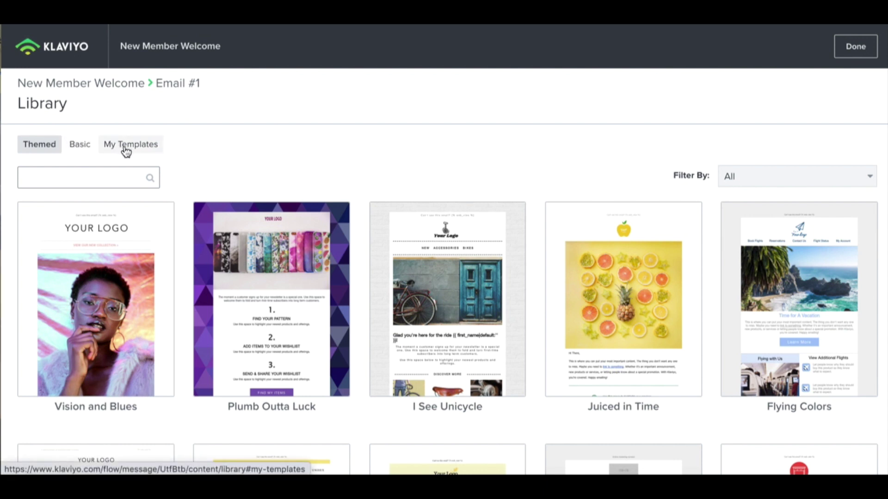
pyautogui.click(125, 152)
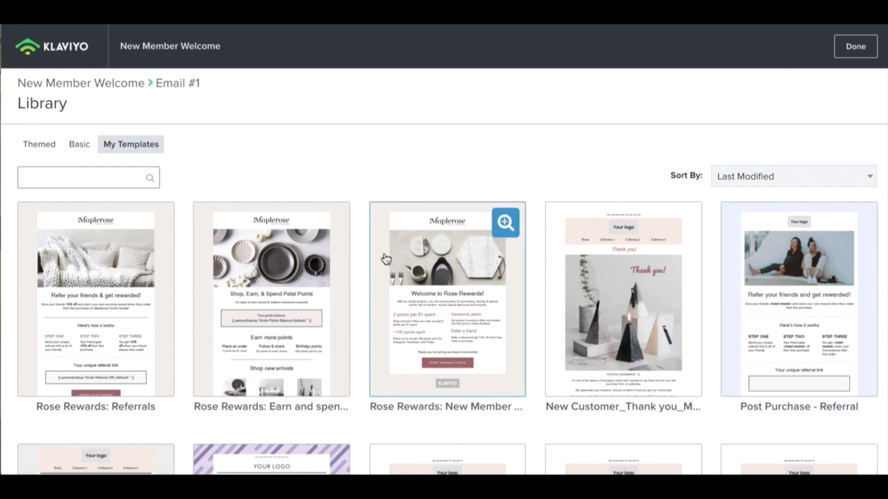
pyautogui.moveTo(447, 299)
pyautogui.click(448, 296)
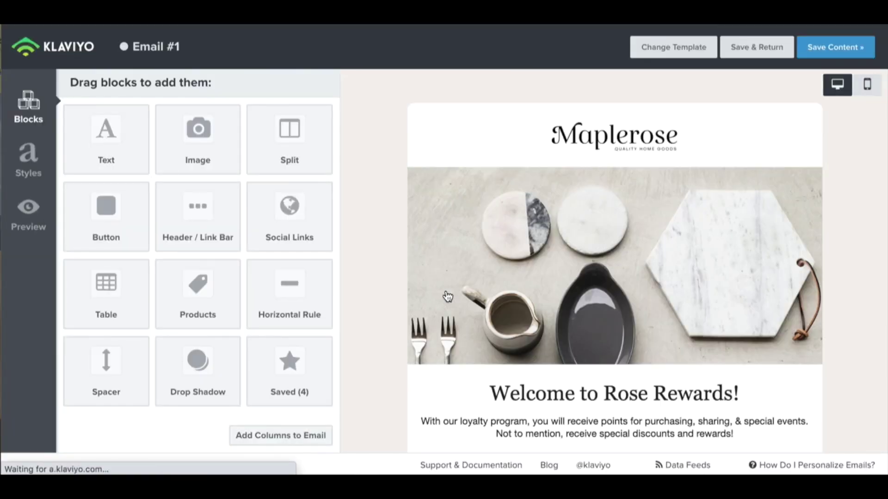
pyautogui.scroll(-5, 448, 297)
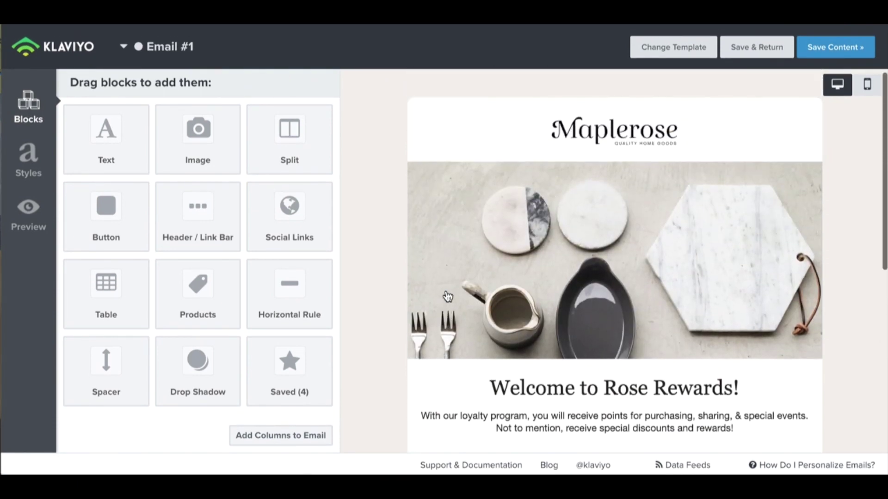
pyautogui.scroll(-3, 557, 422)
pyautogui.scroll(-2, 558, 424)
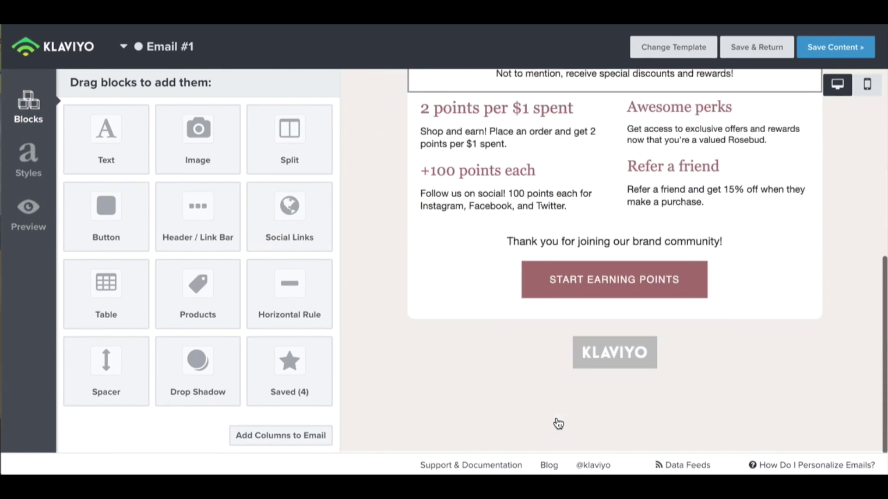
pyautogui.scroll(3, 558, 424)
pyautogui.scroll(2, 561, 421)
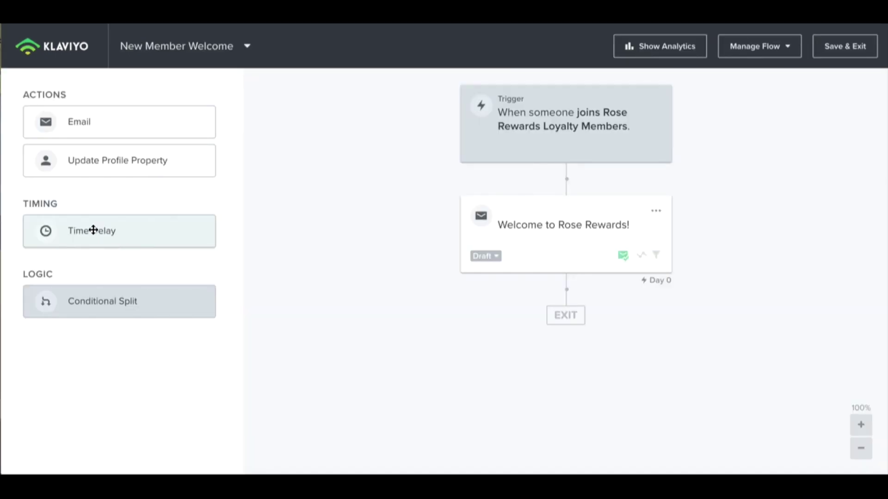
# Step: Add a 3-day Time Delay after Email #1 and drop a second email step below it
pyautogui.moveTo(93, 230)
pyautogui.mouseDown()
pyautogui.moveTo(557, 313)
pyautogui.moveTo(551, 316)
pyautogui.mouseUp()
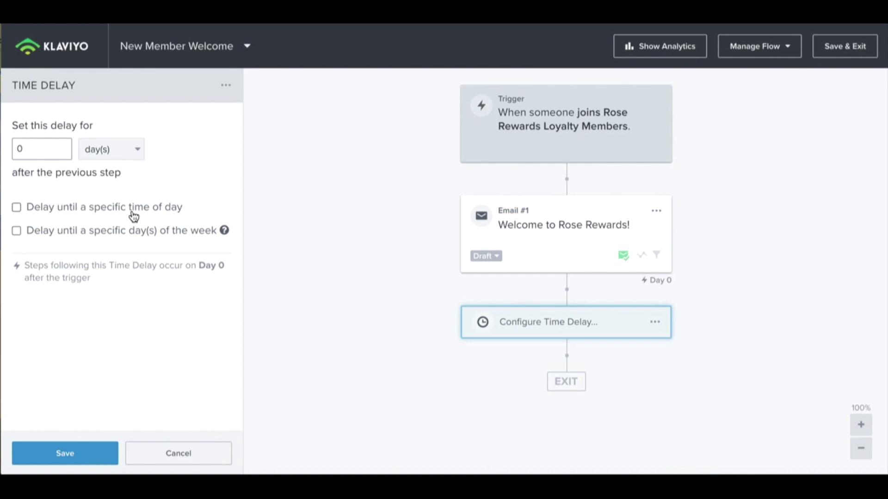
pyautogui.click(47, 147)
pyautogui.write('3')
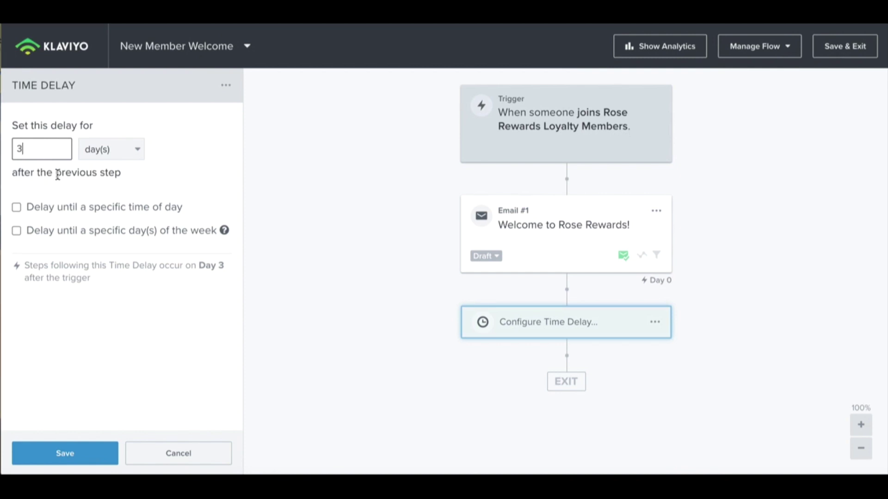
pyautogui.click(91, 455)
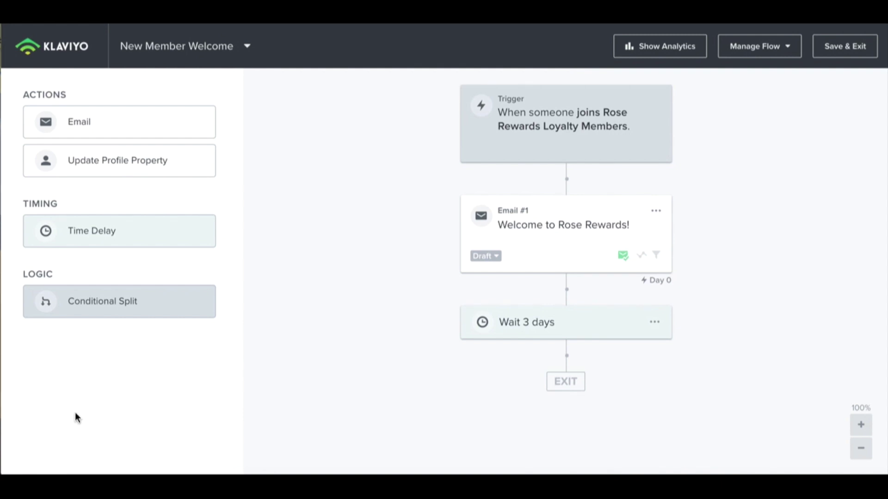
pyautogui.moveTo(72, 121); pyautogui.dragTo(544, 329)
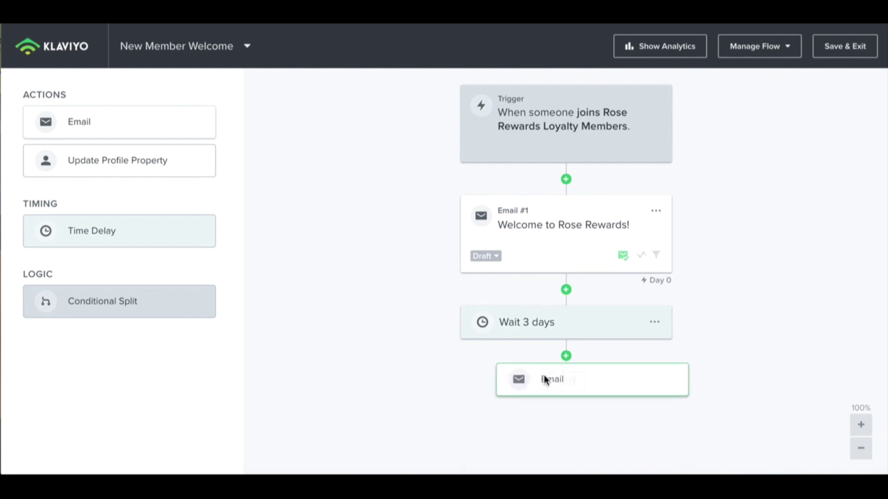
# Step: Place Email #2 below the 3-day wait and start editing it
pyautogui.moveTo(543, 329); pyautogui.dragTo(561, 361)
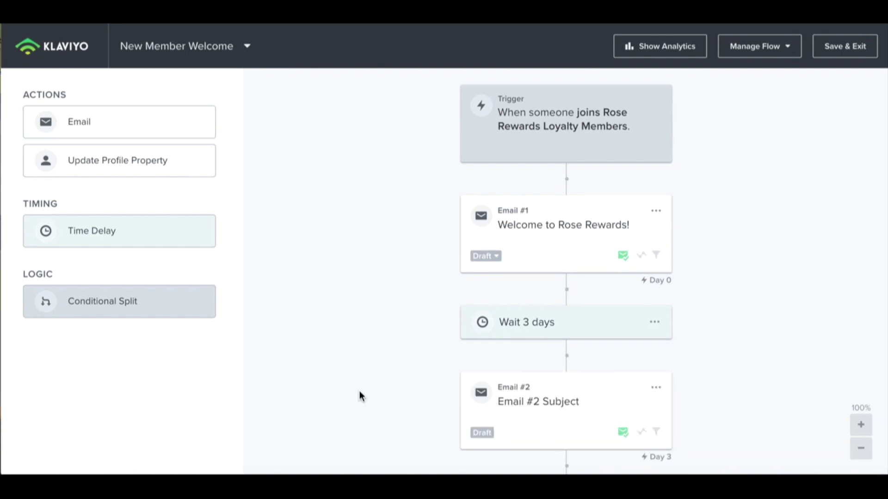
pyautogui.click(655, 341)
pyautogui.click(663, 359)
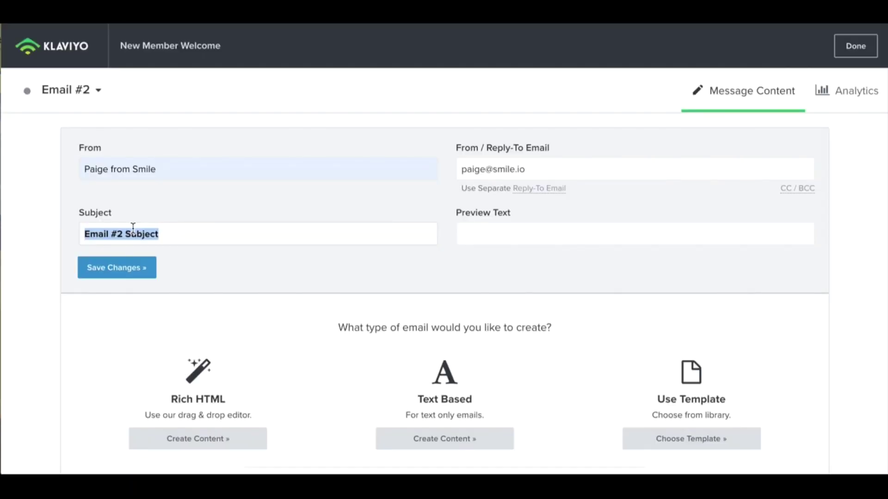
# Step: Set subject 'How to earn and spend Petal Points!' and preview 'Earn exclusive rewards with us'
pyautogui.press('BackSpace')
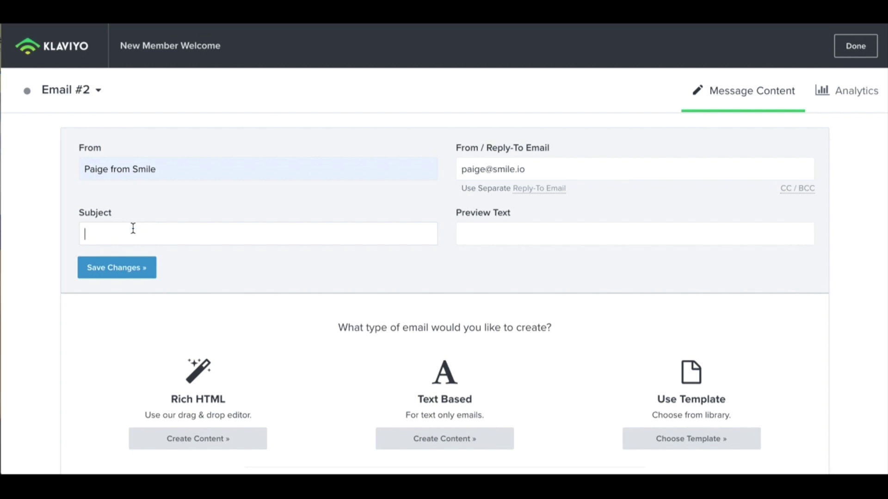
pyautogui.write('H')
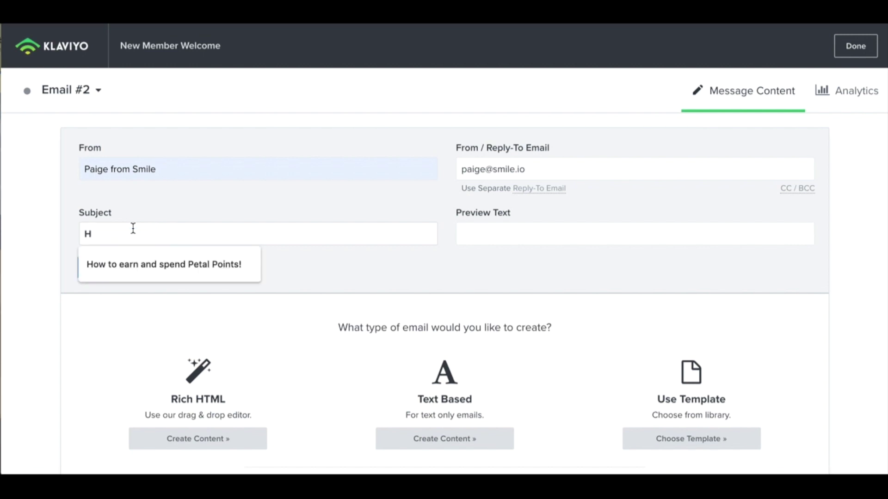
pyautogui.click(142, 266)
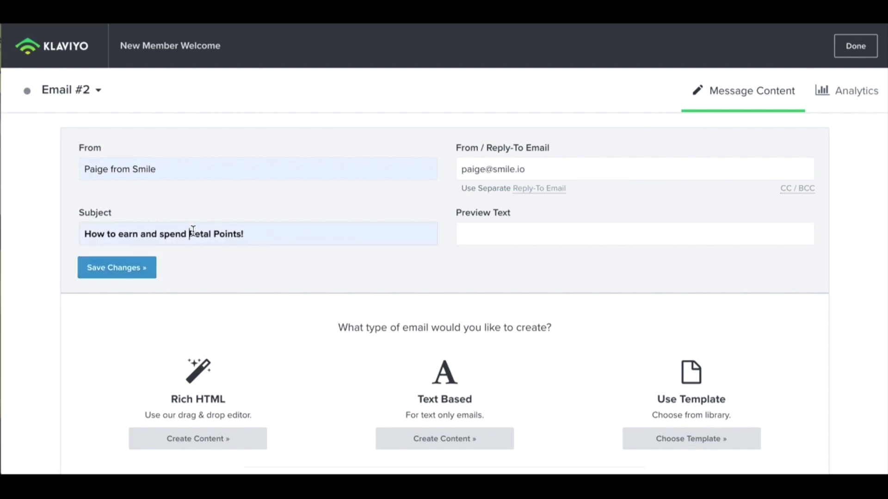
pyautogui.click(243, 235)
pyautogui.click(466, 243)
pyautogui.write('Earn')
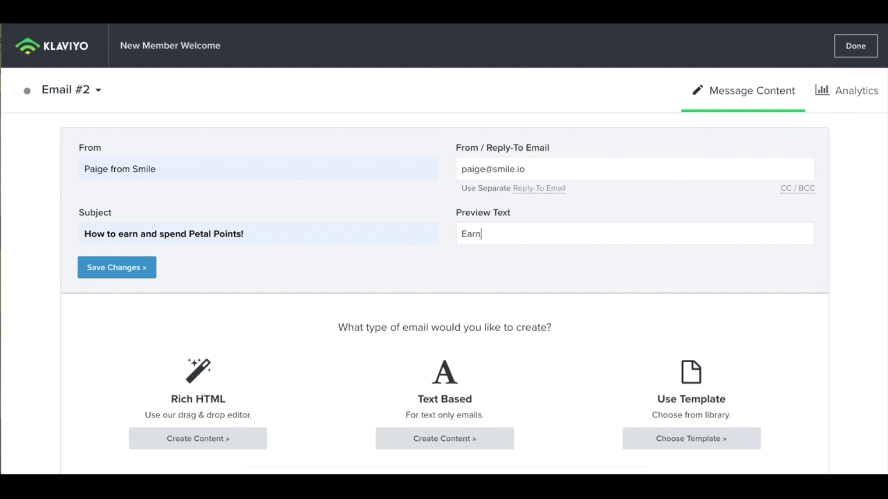
pyautogui.write(' exclusive rew')
pyautogui.write('ards with us')
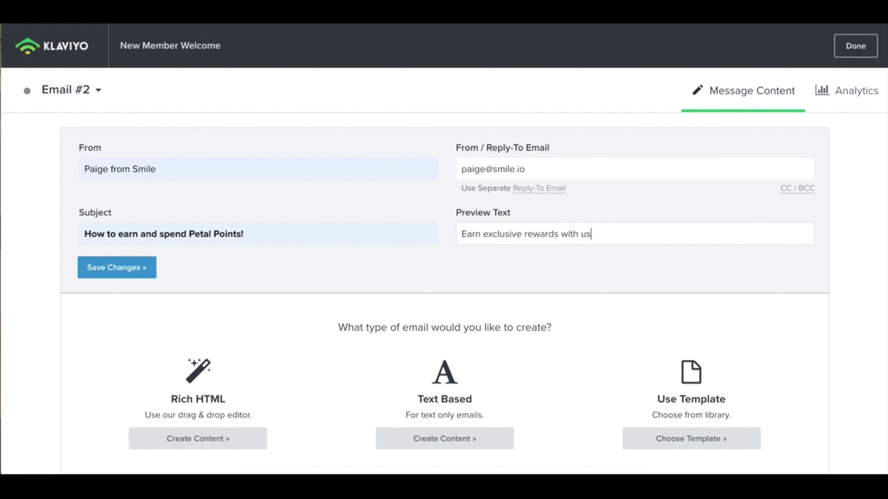
pyautogui.scroll(-2, 503, 319)
pyautogui.click(691, 340)
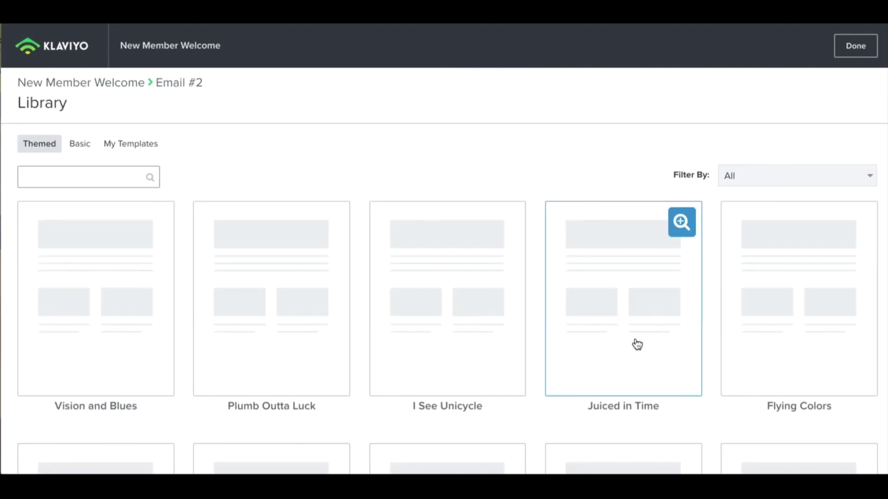
# Step: Apply the saved Rose Rewards Earn and Spend Petal Points template to Email #2 and return to the flow
pyautogui.click(140, 151)
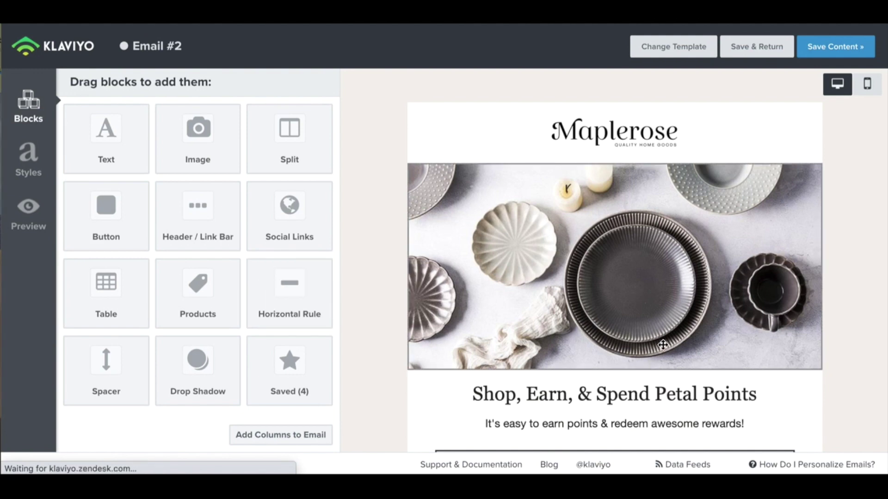
pyautogui.scroll(-3, 676, 349)
pyautogui.scroll(-2, 676, 349)
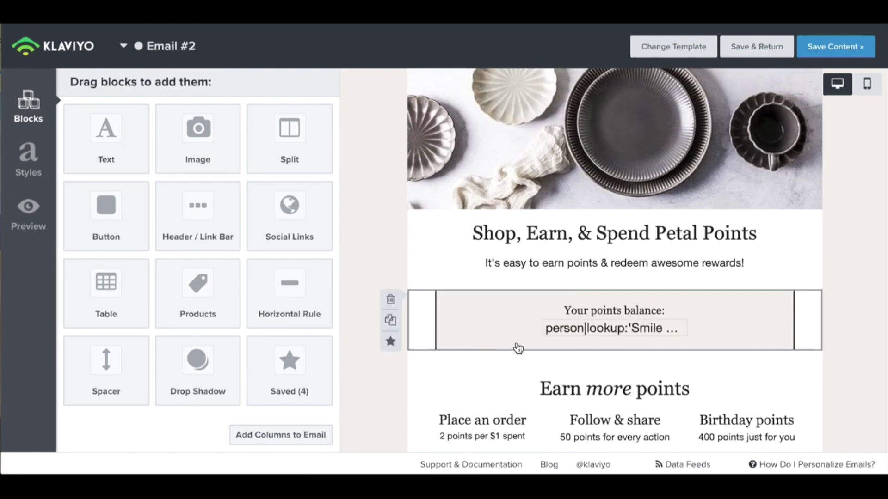
pyautogui.moveTo(539, 361)
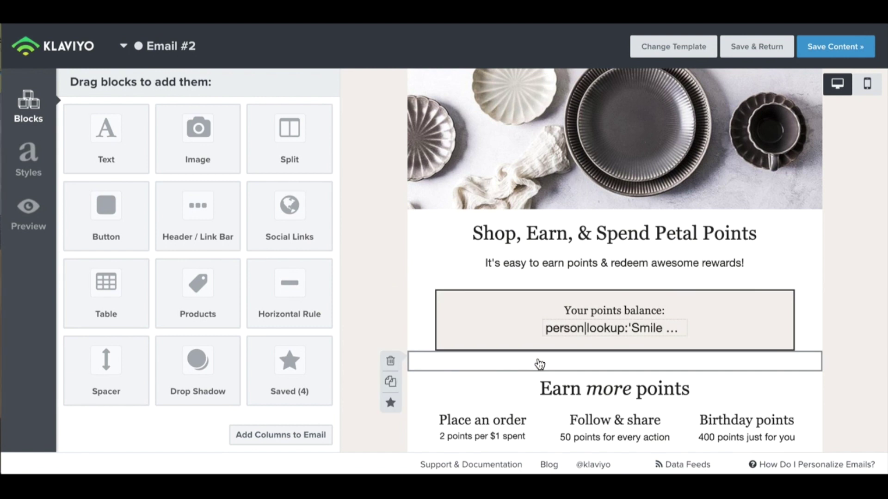
pyautogui.click(763, 46)
pyautogui.click(763, 47)
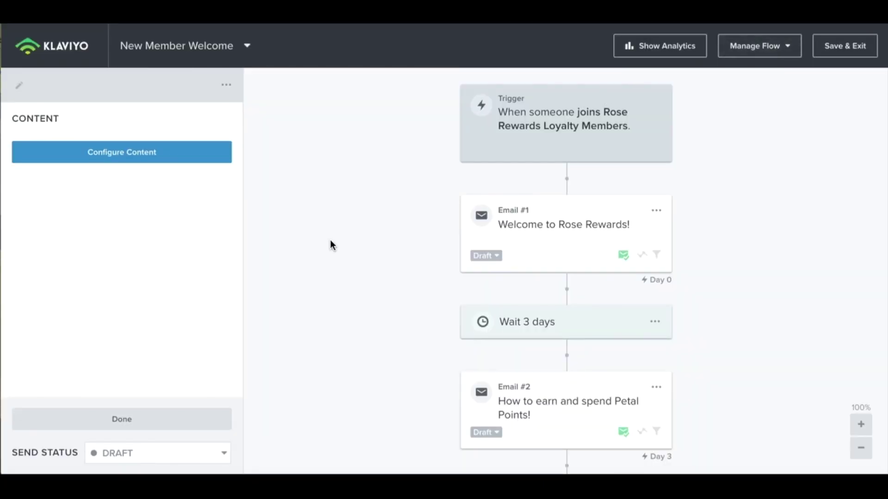
pyautogui.scroll(-1, 299, 370)
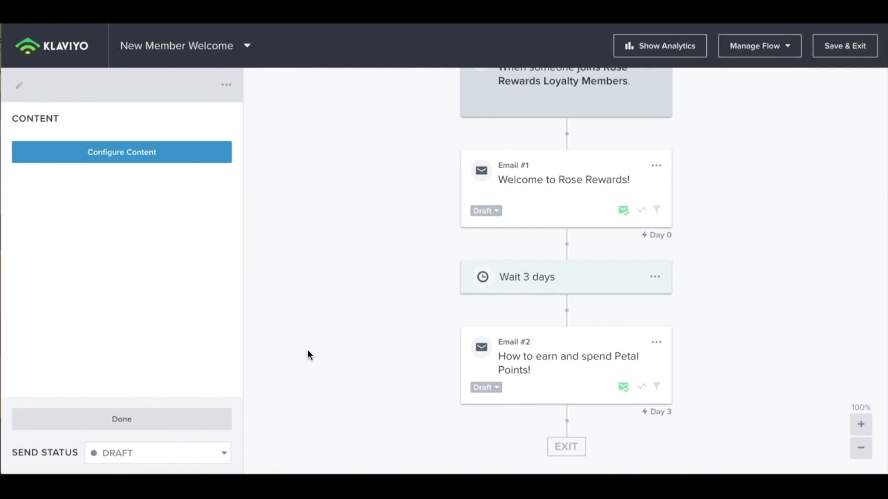
# Step: Insert a 4-day time delay after Email #2 and begin adding a third email
pyautogui.click(133, 420)
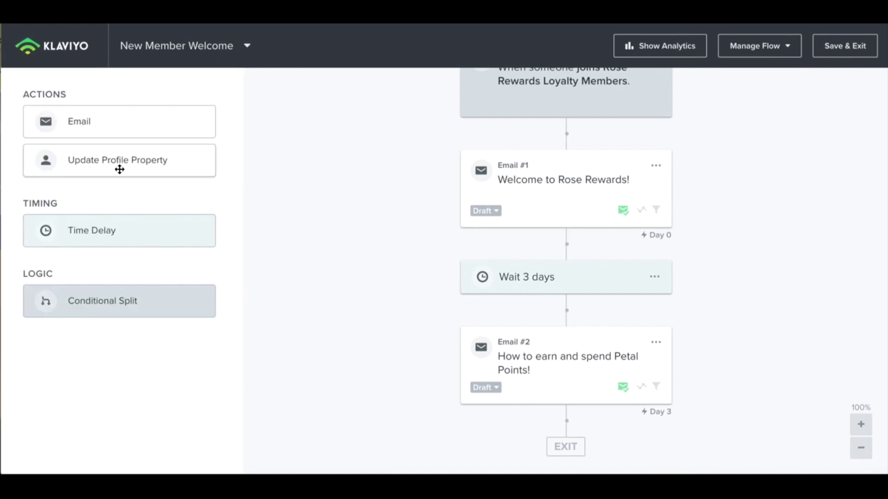
pyautogui.moveTo(260, 222); pyautogui.dragTo(568, 379)
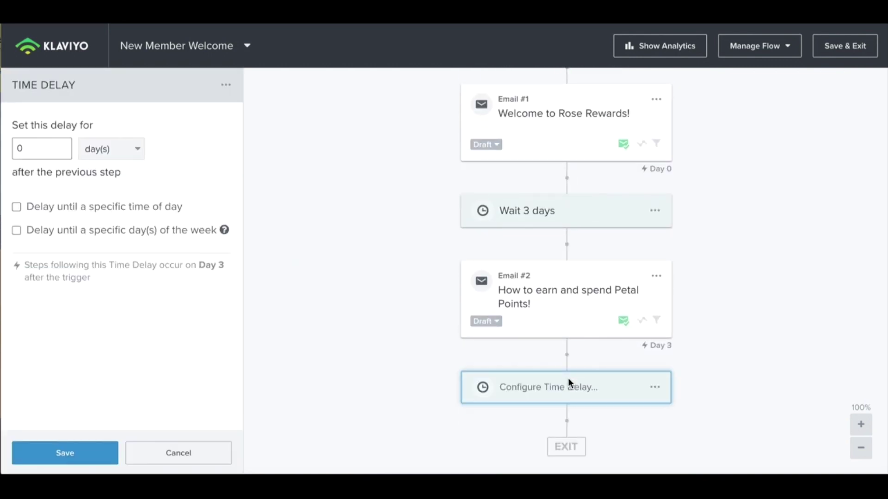
pyautogui.click(46, 150)
pyautogui.press('BackSpace')
pyautogui.write('4')
pyautogui.click(82, 458)
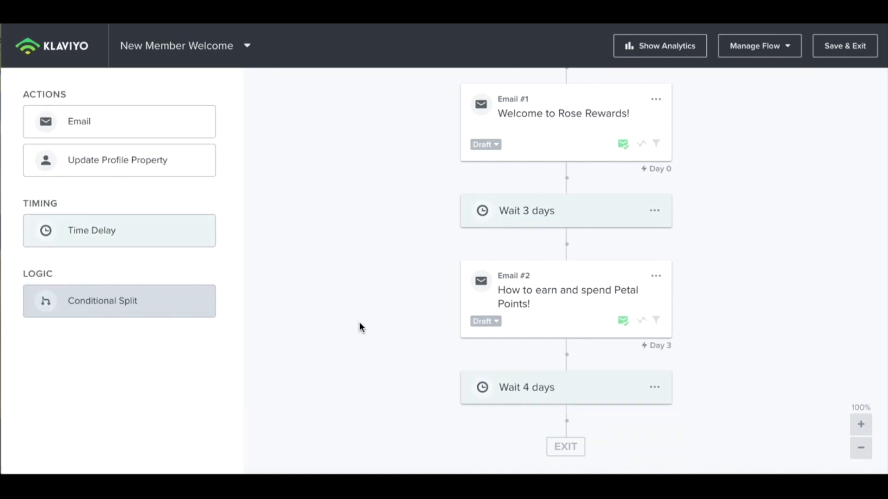
pyautogui.moveTo(107, 129); pyautogui.dragTo(565, 423)
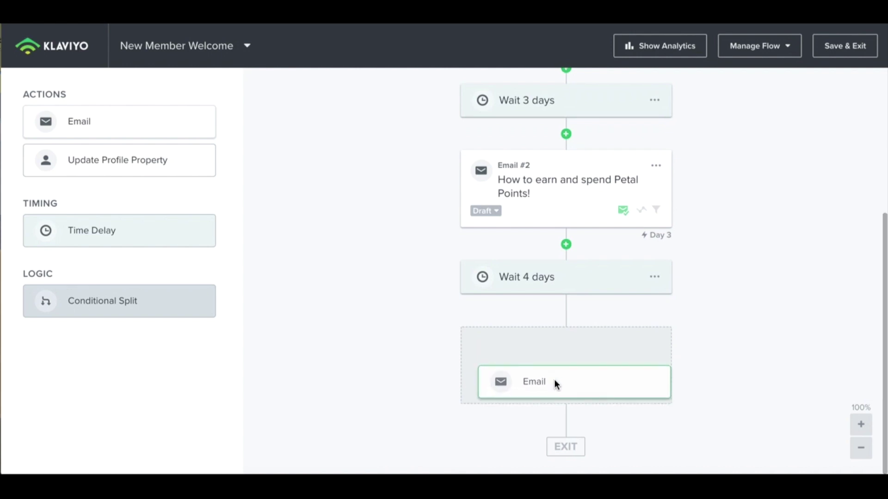
# Step: Drop Email #3 below the 4-day wait and set its sender to the suggested From name
pyautogui.moveTo(565, 424); pyautogui.dragTo(554, 385)
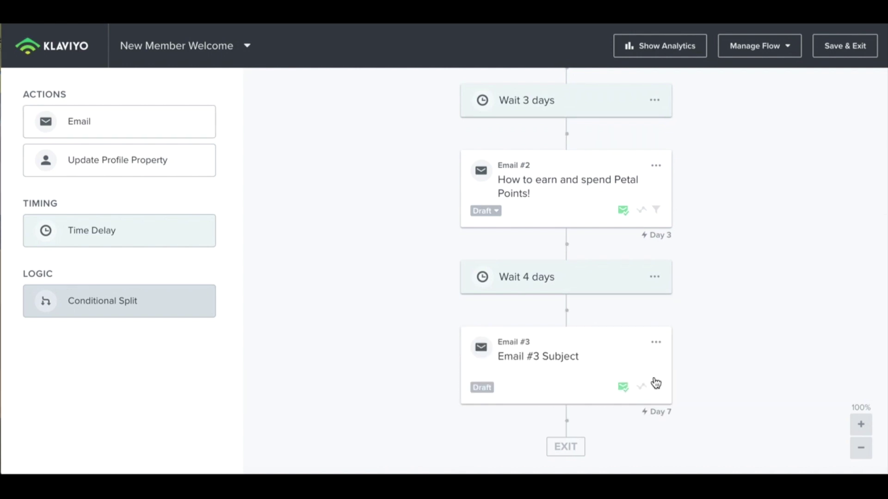
pyautogui.click(656, 345)
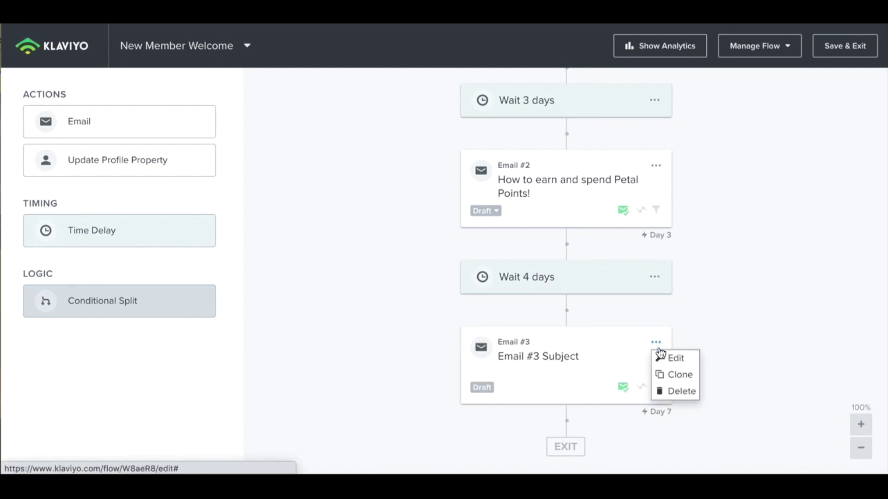
pyautogui.click(664, 363)
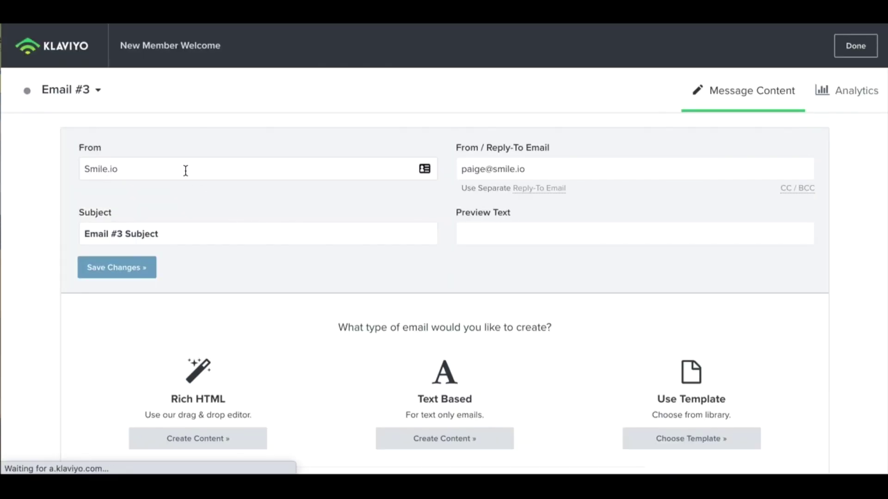
pyautogui.tripleClick(186, 170)
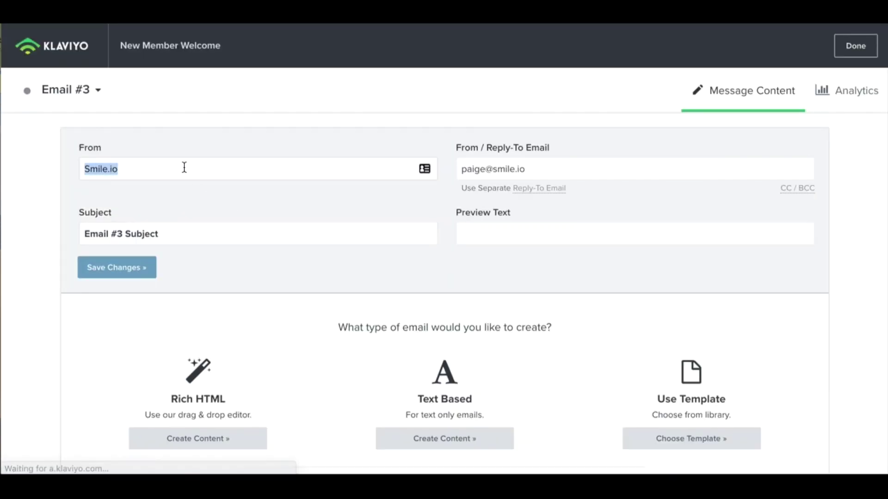
pyautogui.write('Paige from')
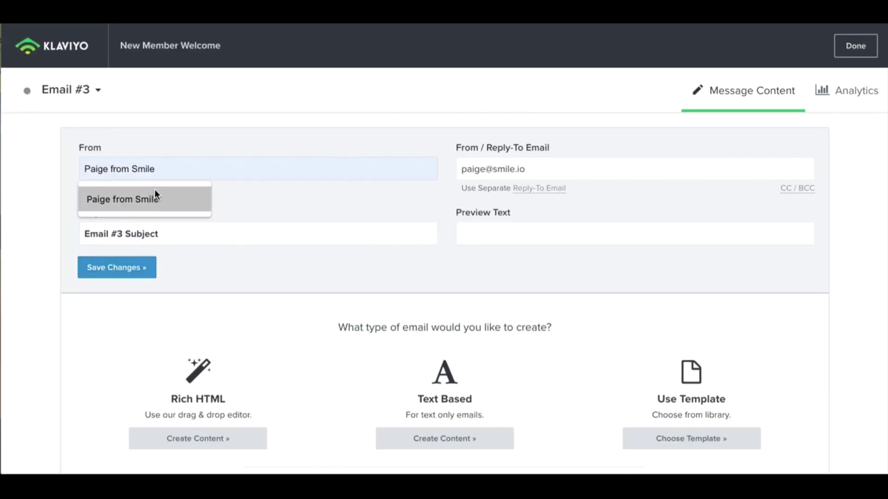
pyautogui.click(155, 198)
# Step: Save subject 'Refer your friends & family to get exclusive rewards!' and preview 'Earn points when you share your link'
pyautogui.doubleClick(153, 234)
pyautogui.tripleClick(152, 234)
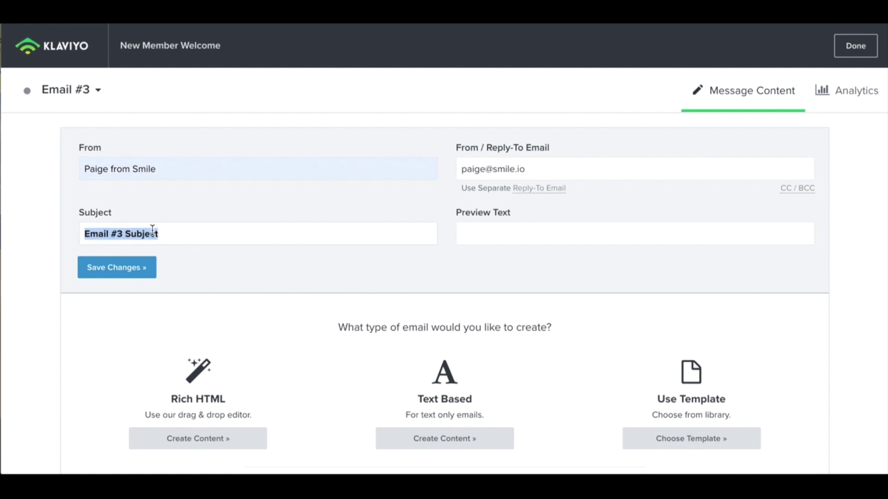
pyautogui.press('BackSpace')
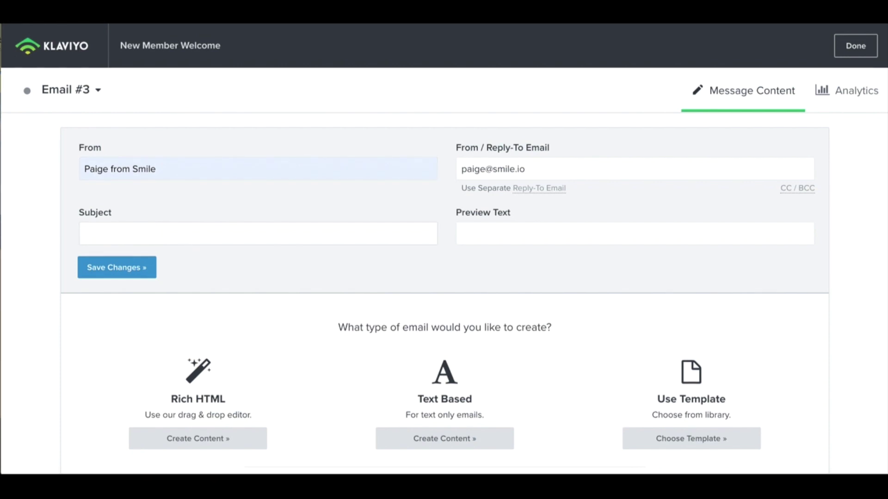
pyautogui.write('Referyour f')
pyautogui.write('riends& d')
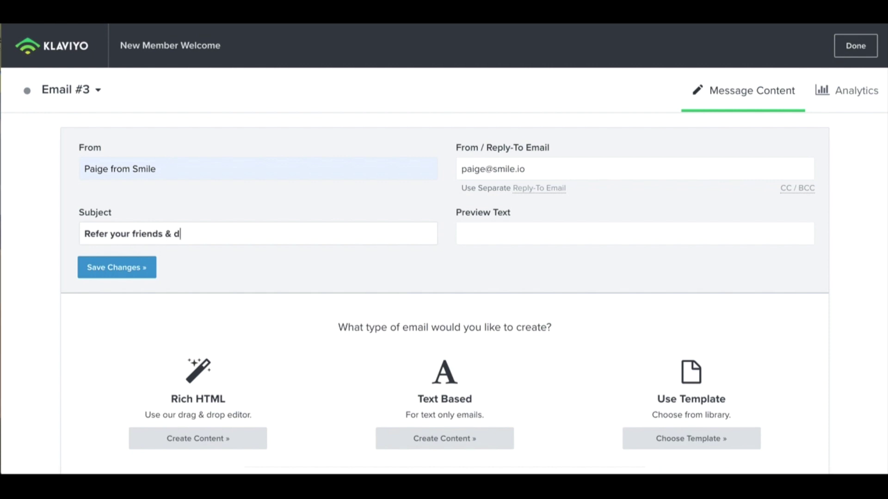
pyautogui.write('mily to get ')
pyautogui.write('exclusive re')
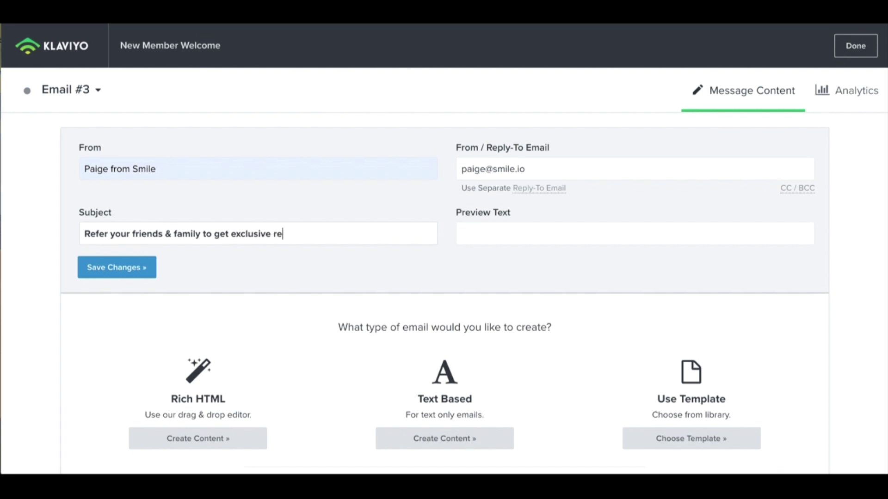
pyautogui.write('wards!')
pyautogui.click(501, 235)
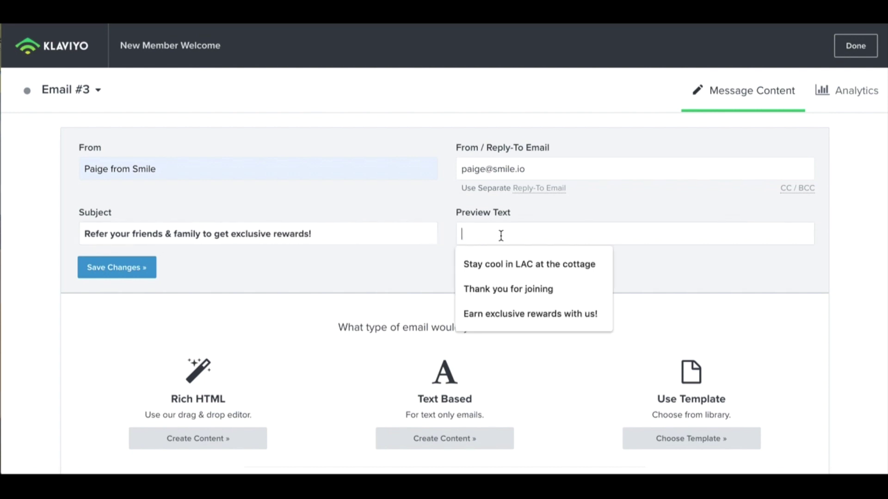
pyautogui.write('Earn poin')
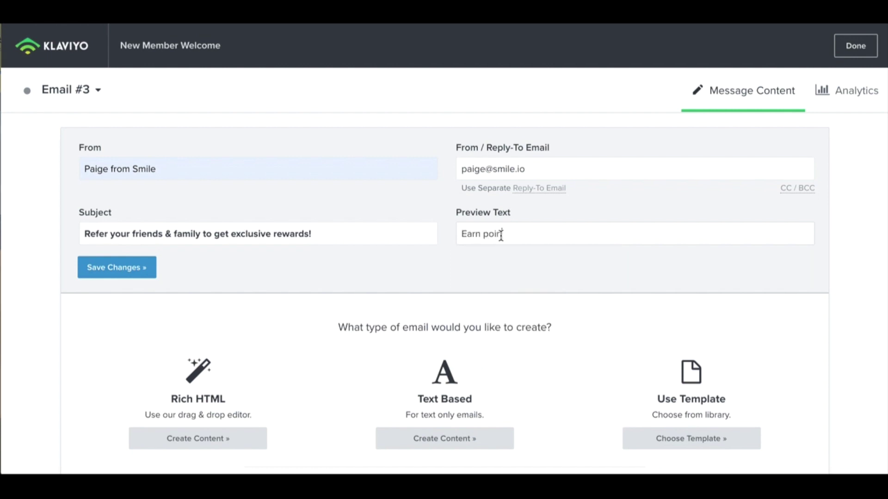
pyautogui.write('ts when you share your link')
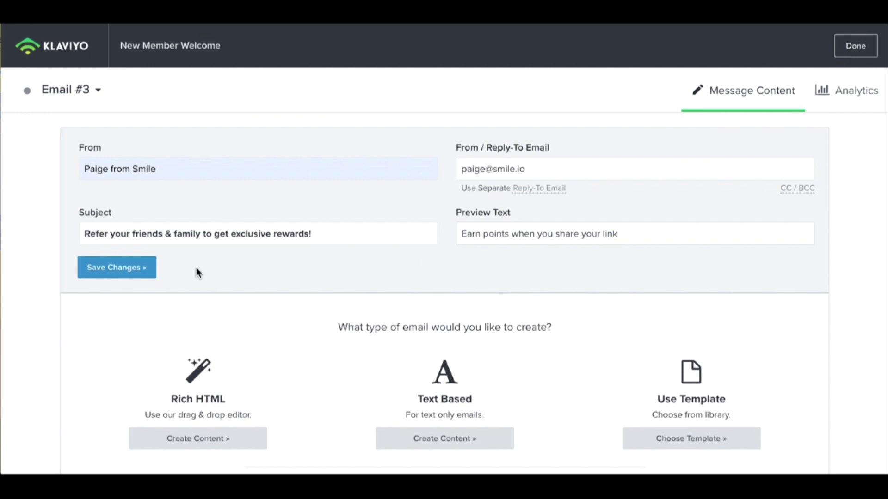
pyautogui.click(124, 267)
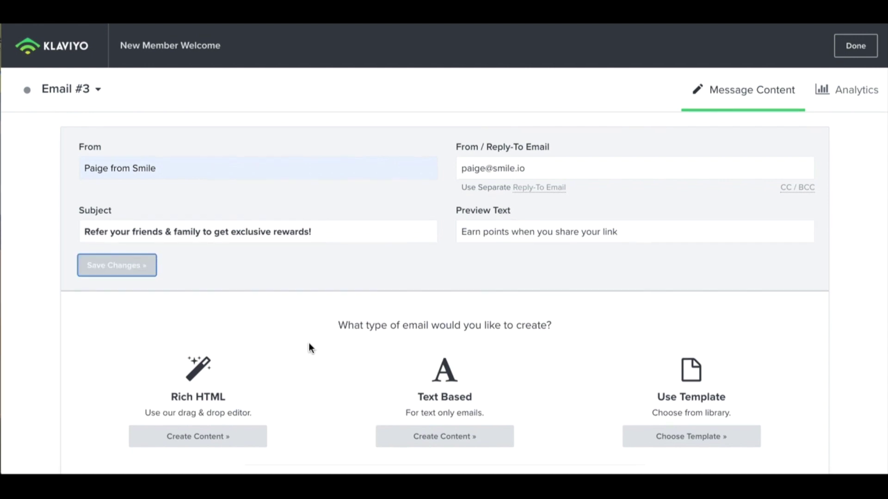
pyautogui.scroll(-2, 310, 347)
pyautogui.click(702, 350)
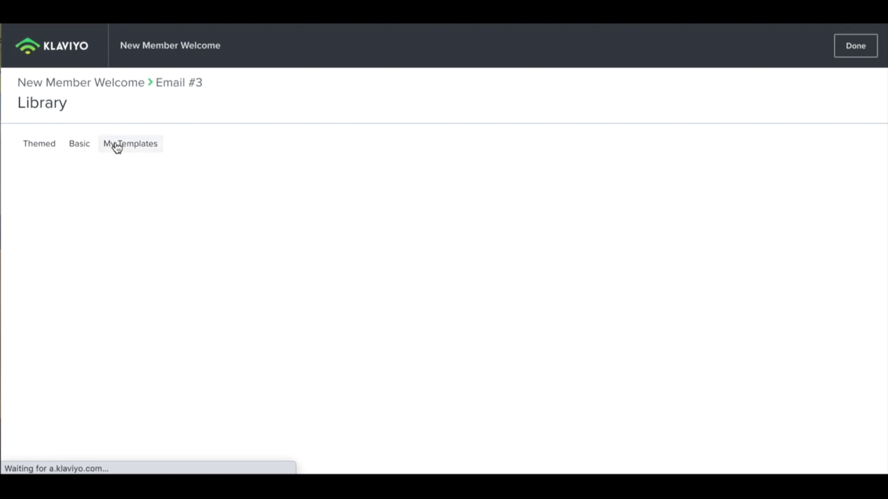
# Step: Apply the Rose Rewards: Referrals template from My Templates to Email #3 and return to the flow
pyautogui.click(117, 146)
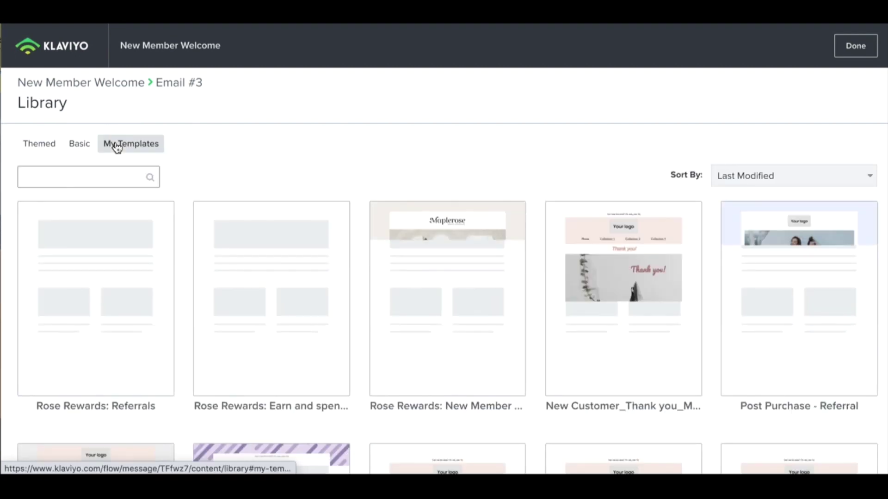
pyautogui.click(109, 262)
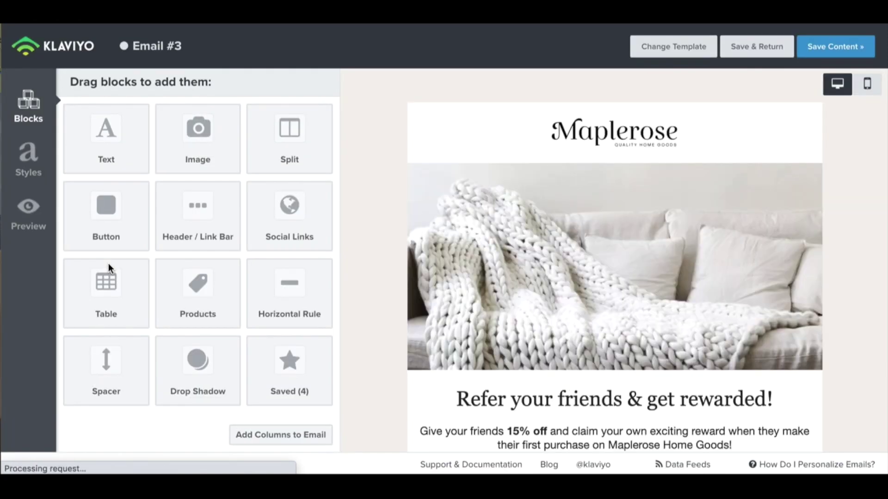
pyautogui.scroll(-2, 357, 300)
pyautogui.scroll(-3, 358, 301)
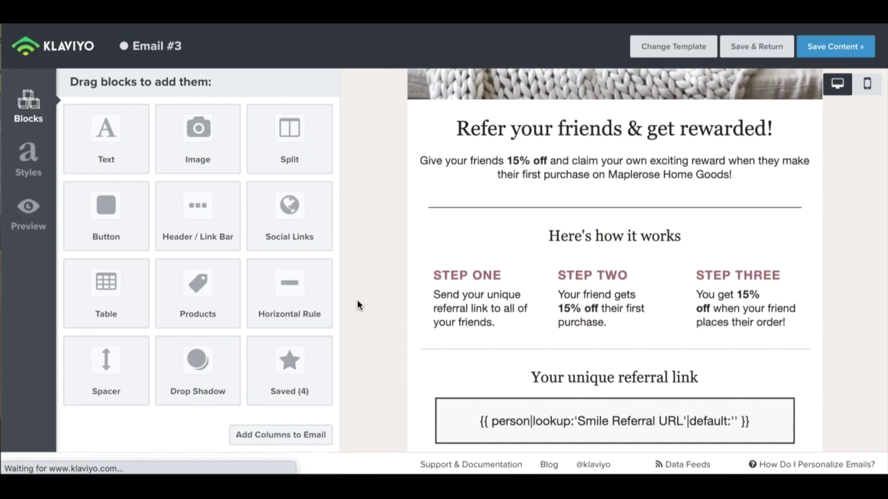
pyautogui.scroll(-2, 357, 300)
pyautogui.scroll(-2, 358, 301)
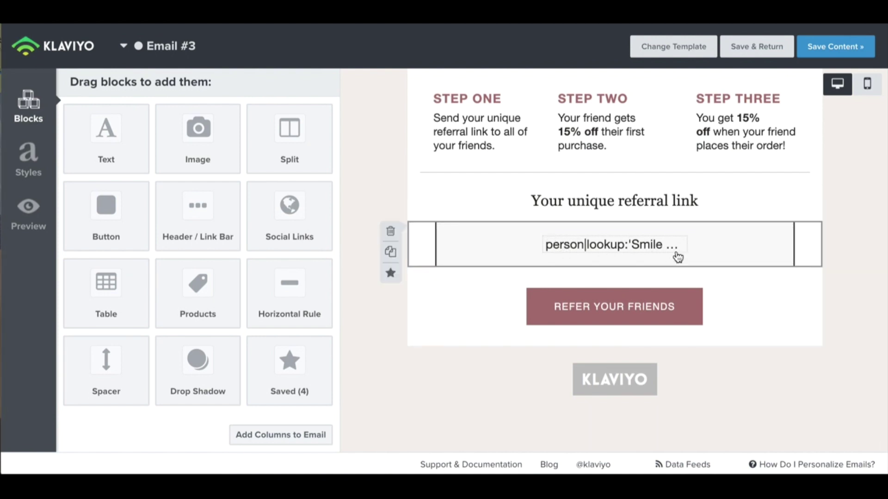
pyautogui.click(749, 52)
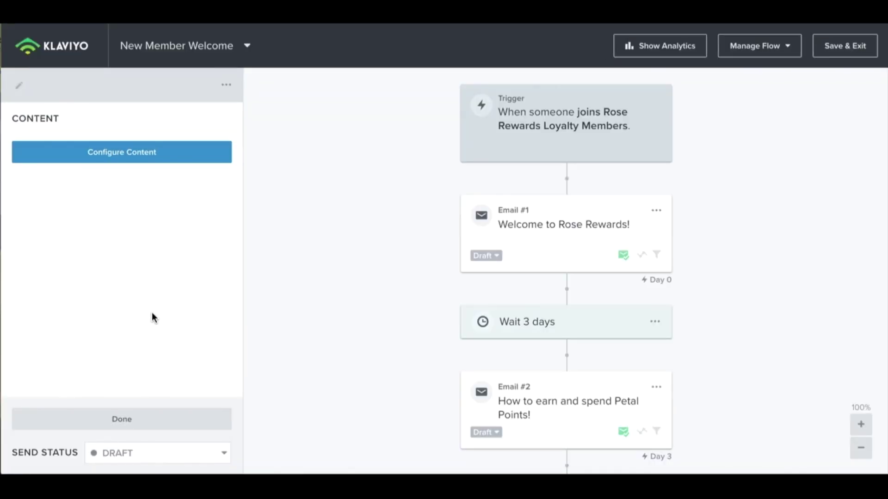
# Step: Set Email #1, #2 and #3 from Draft to Live and save the New Member Welcome flow
pyautogui.click(138, 417)
pyautogui.scroll(-3, 363, 379)
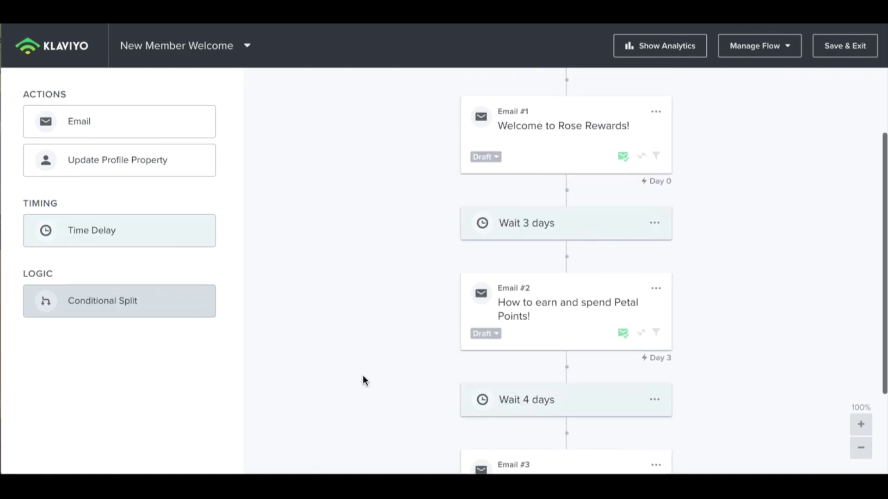
pyautogui.scroll(-3, 362, 379)
pyautogui.scroll(3, 362, 378)
pyautogui.scroll(2, 310, 216)
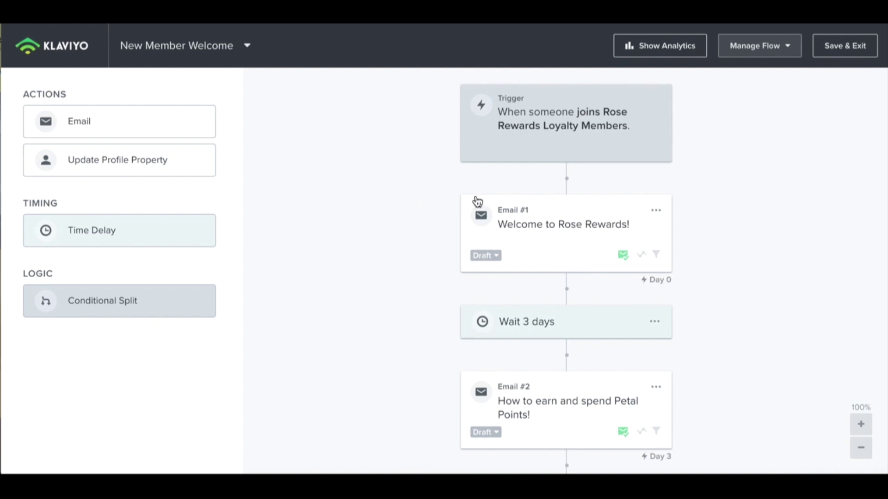
pyautogui.click(494, 259)
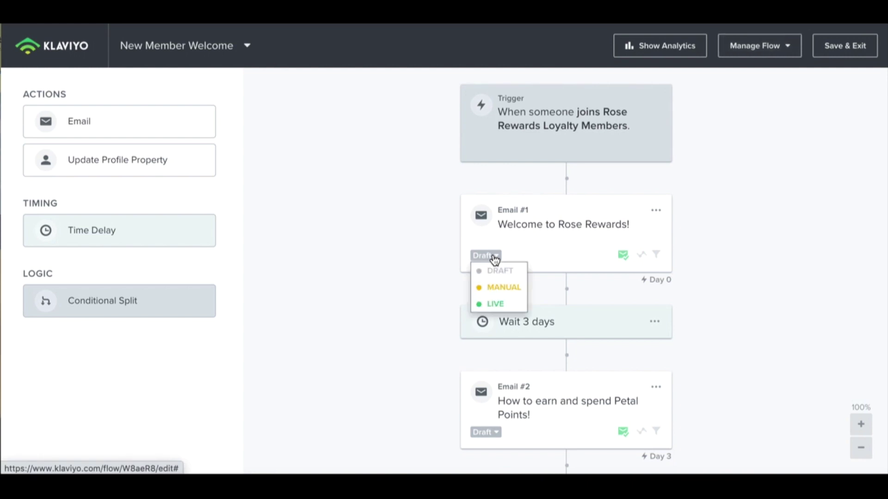
pyautogui.click(492, 305)
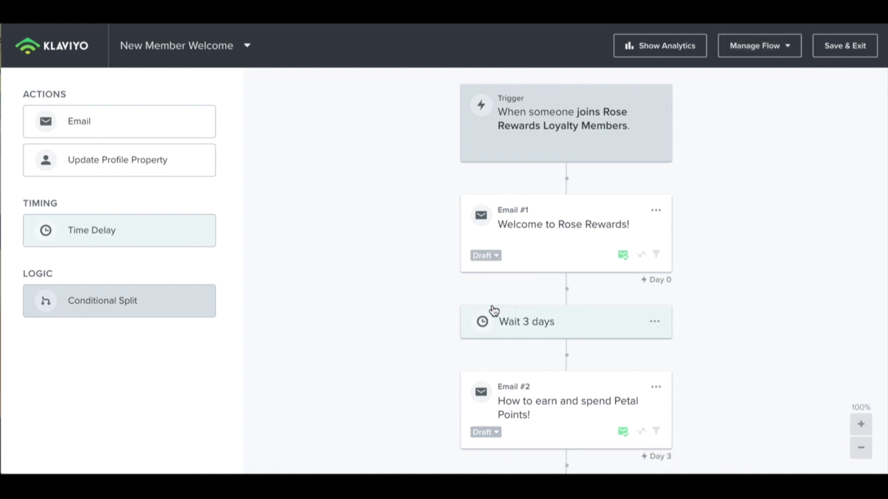
pyautogui.scroll(-3, 409, 356)
pyautogui.click(493, 278)
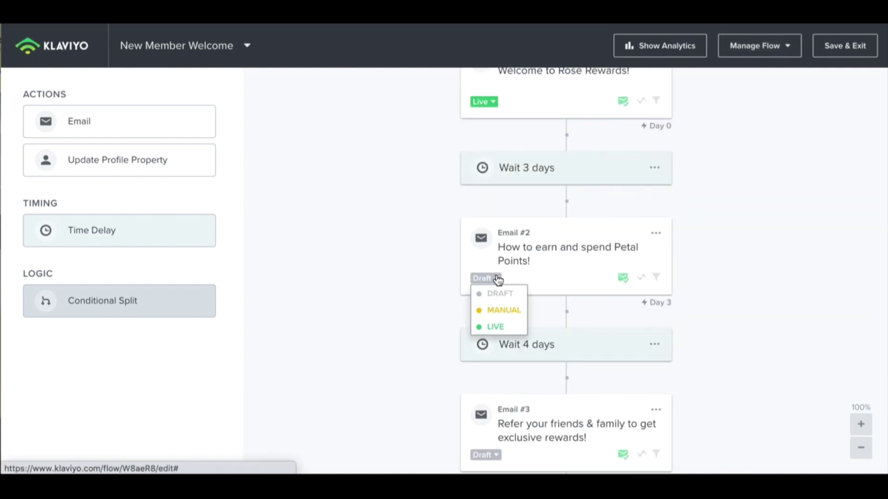
pyautogui.click(495, 327)
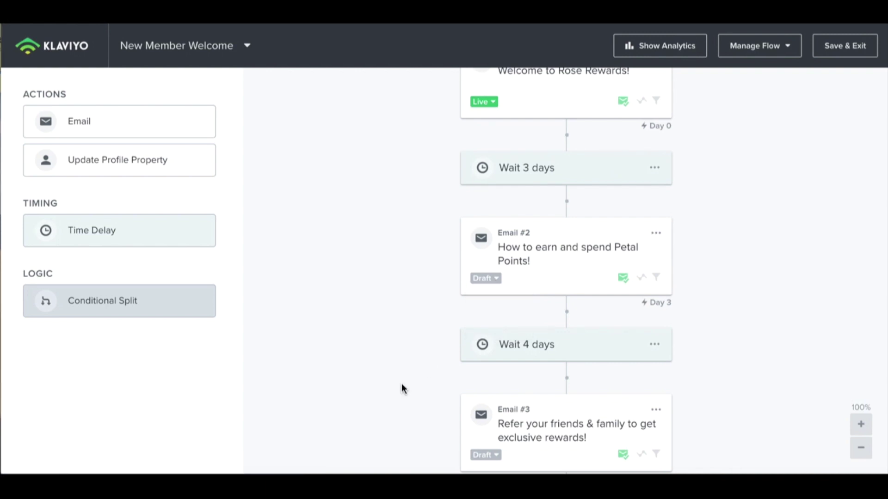
pyautogui.scroll(-1, 401, 388)
pyautogui.click(494, 388)
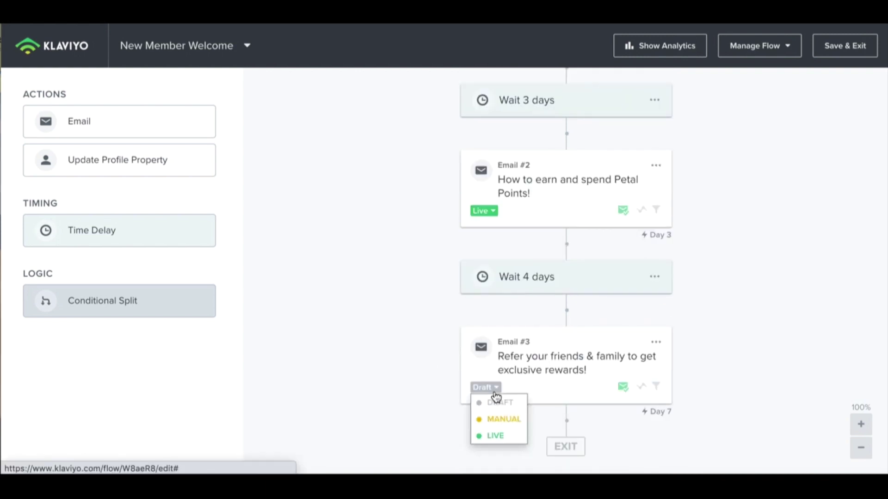
pyautogui.click(495, 434)
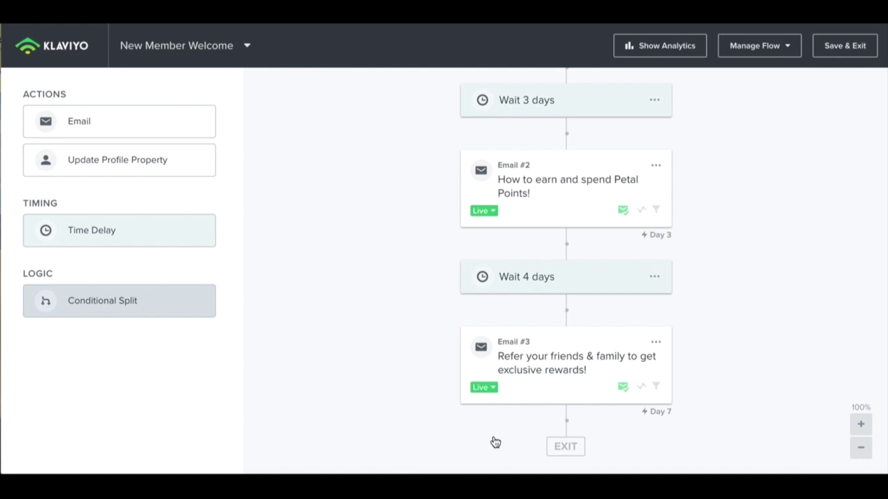
pyautogui.scroll(3, 495, 443)
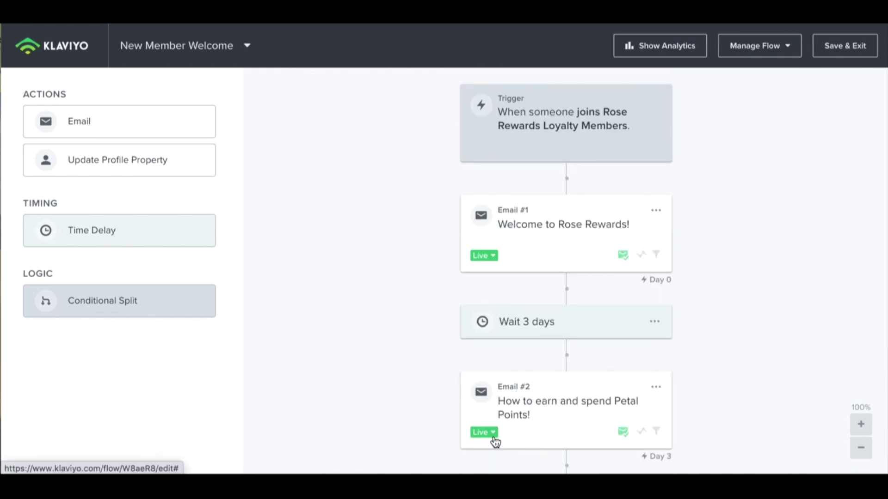
pyautogui.click(858, 53)
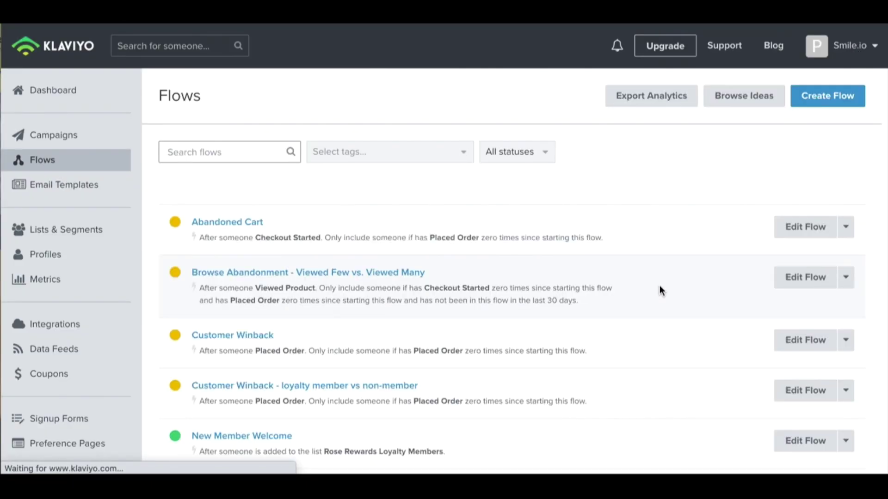
pyautogui.scroll(-3, 660, 290)
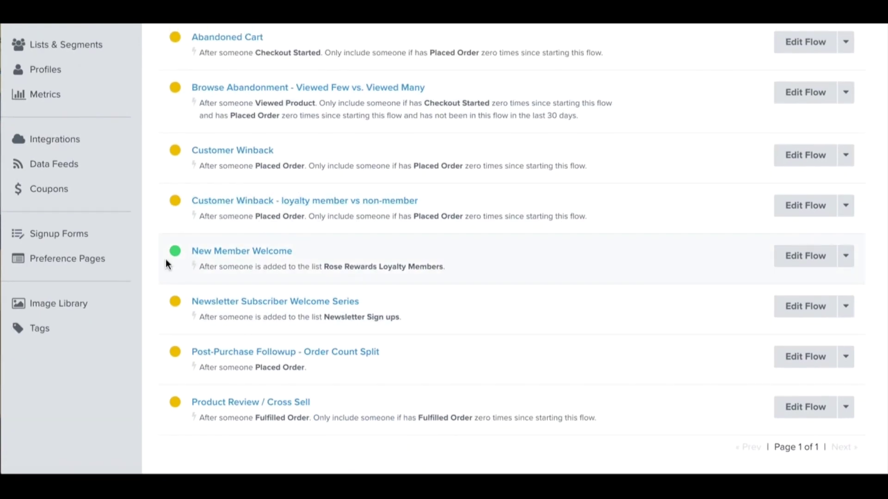